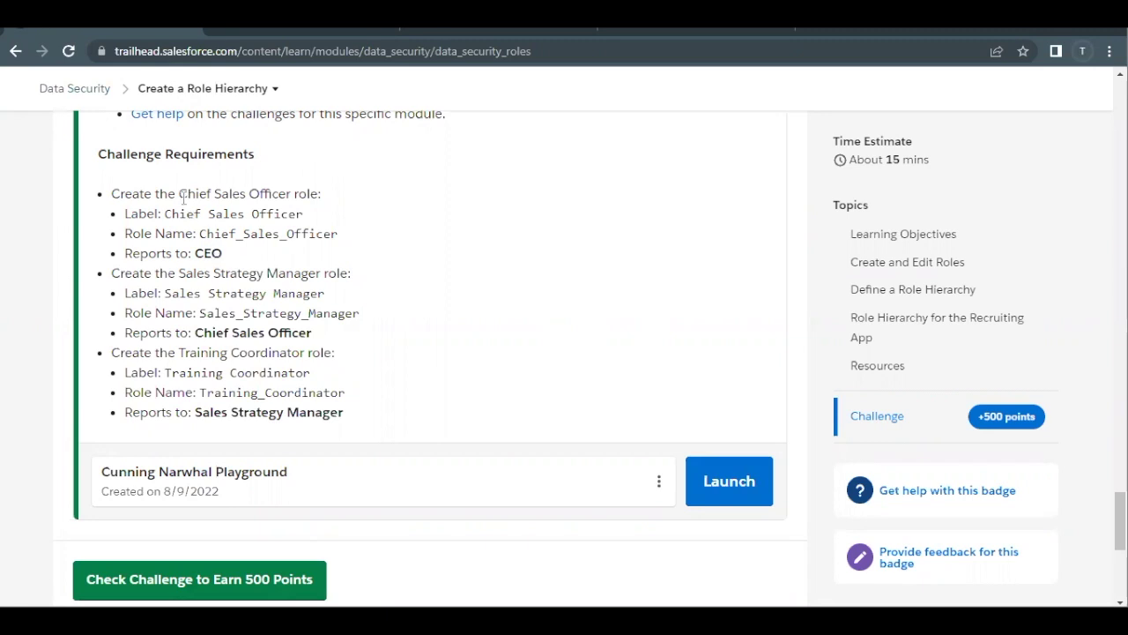
- Review the Chief Sales Officer requirements, switch to Salesforce Setup, and open the role hierarchy by searching for "Role"
{"action": "left_click_drag", "start_coordinate": [180, 196], "coordinate": [194, 199]}
{"action": "left_click_drag", "start_coordinate": [147, 218], "coordinate": [178, 238]}
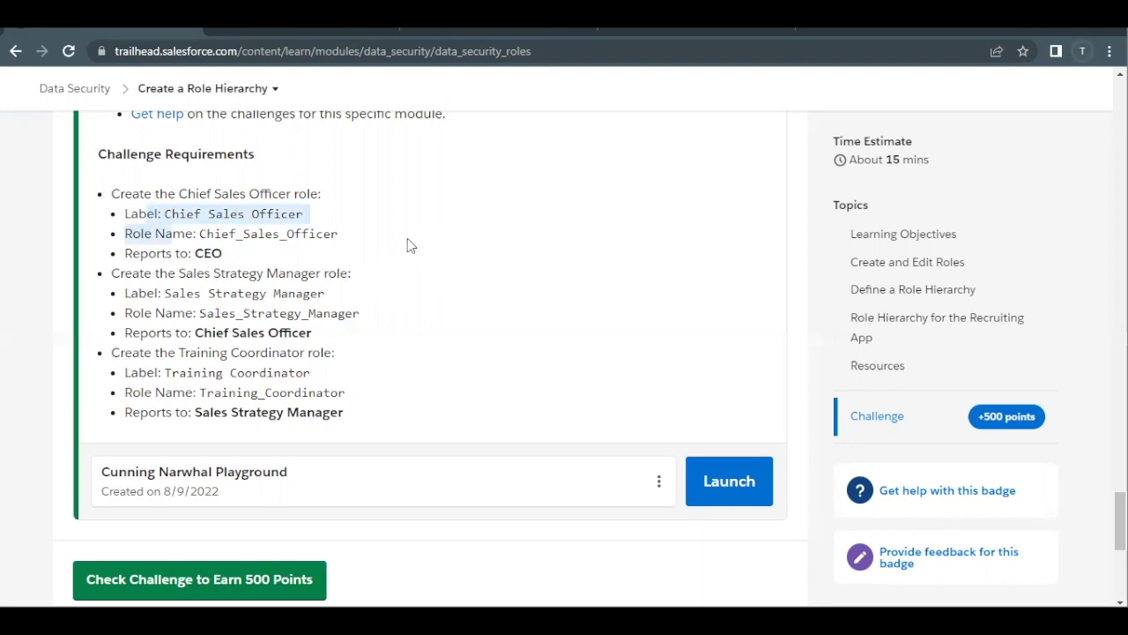
{"action": "left_click", "coordinate": [489, 35]}
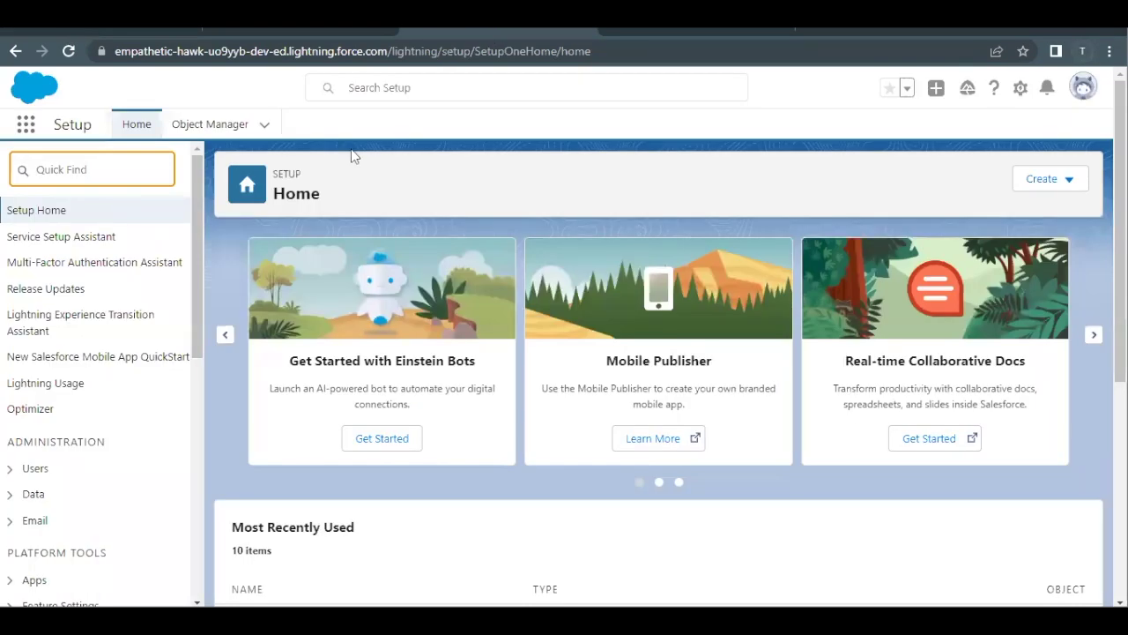
{"action": "left_click", "coordinate": [146, 176]}
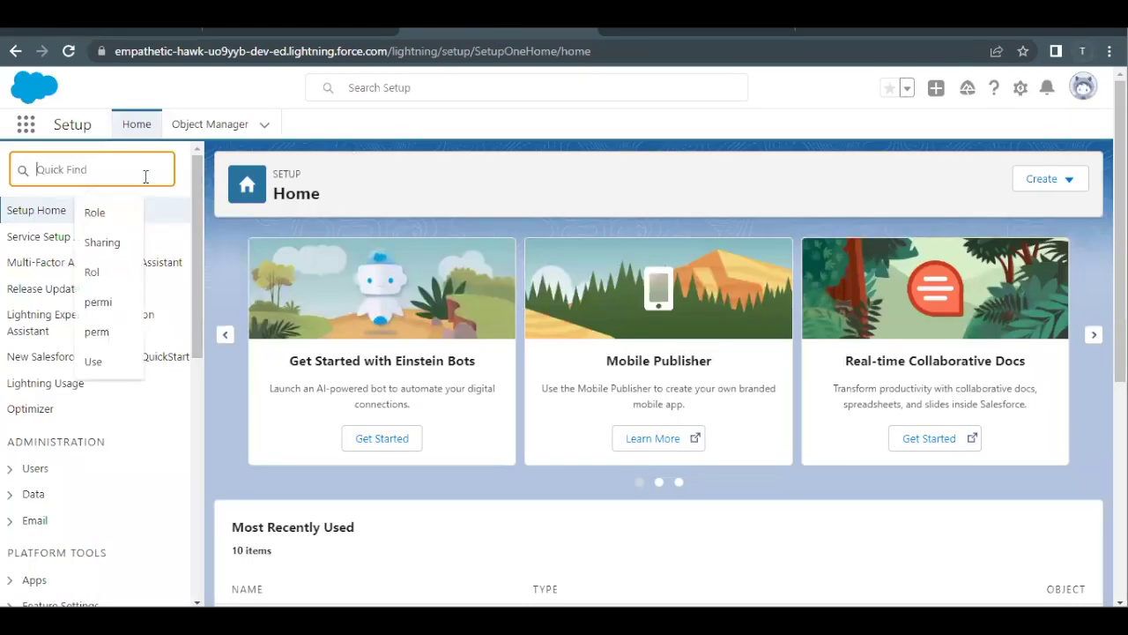
{"action": "type", "text": "Rolee"}
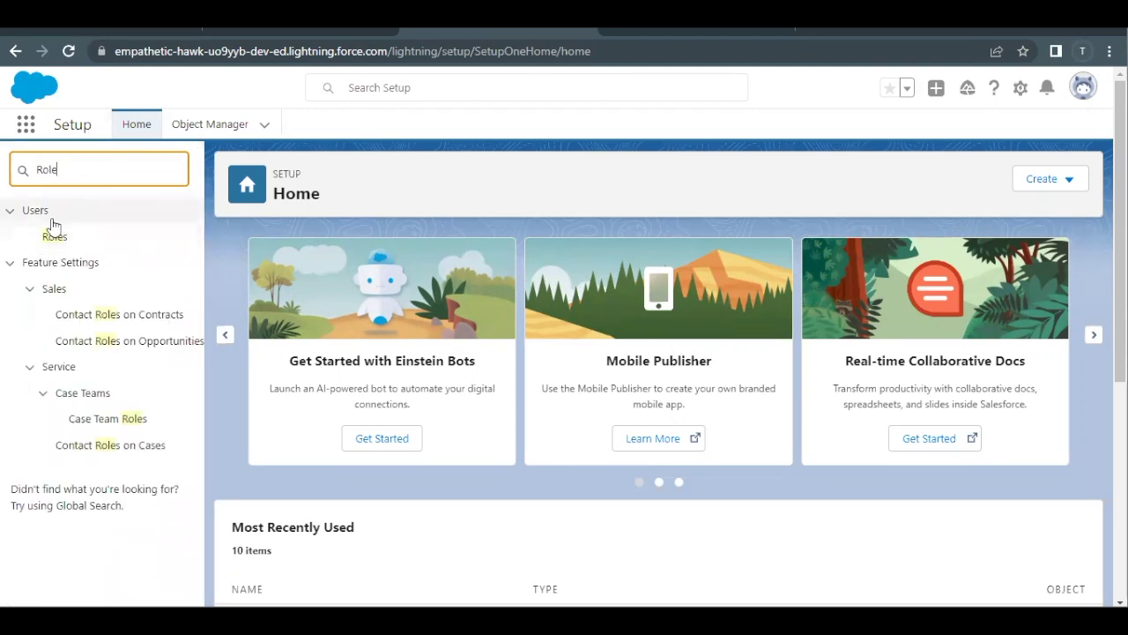
{"action": "left_click", "coordinate": [52, 240]}
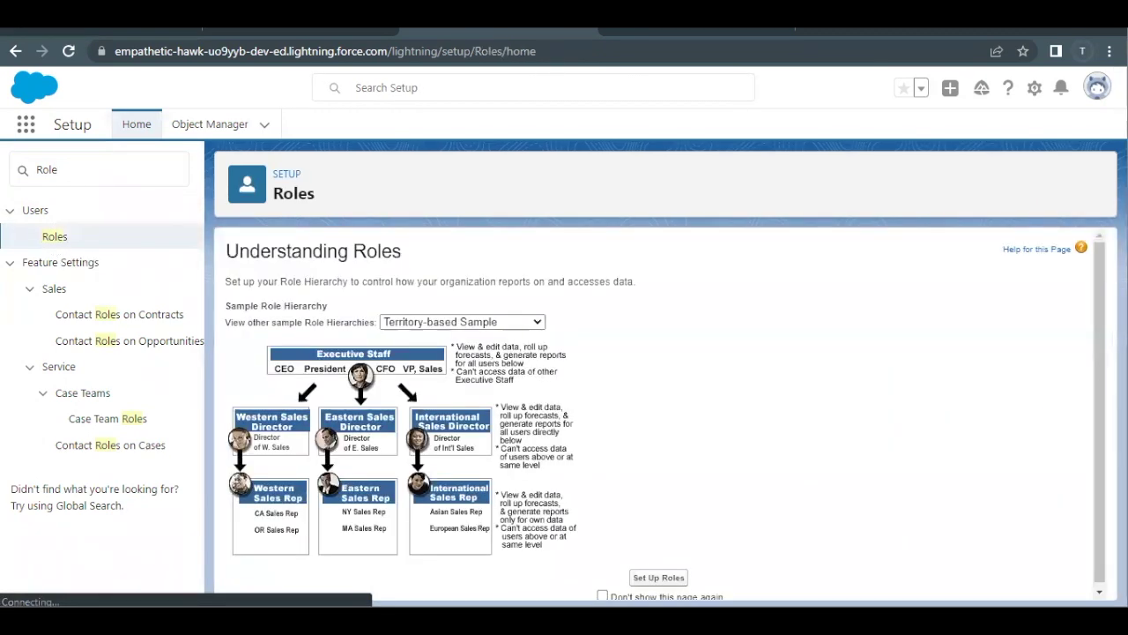
{"action": "left_click", "coordinate": [643, 576]}
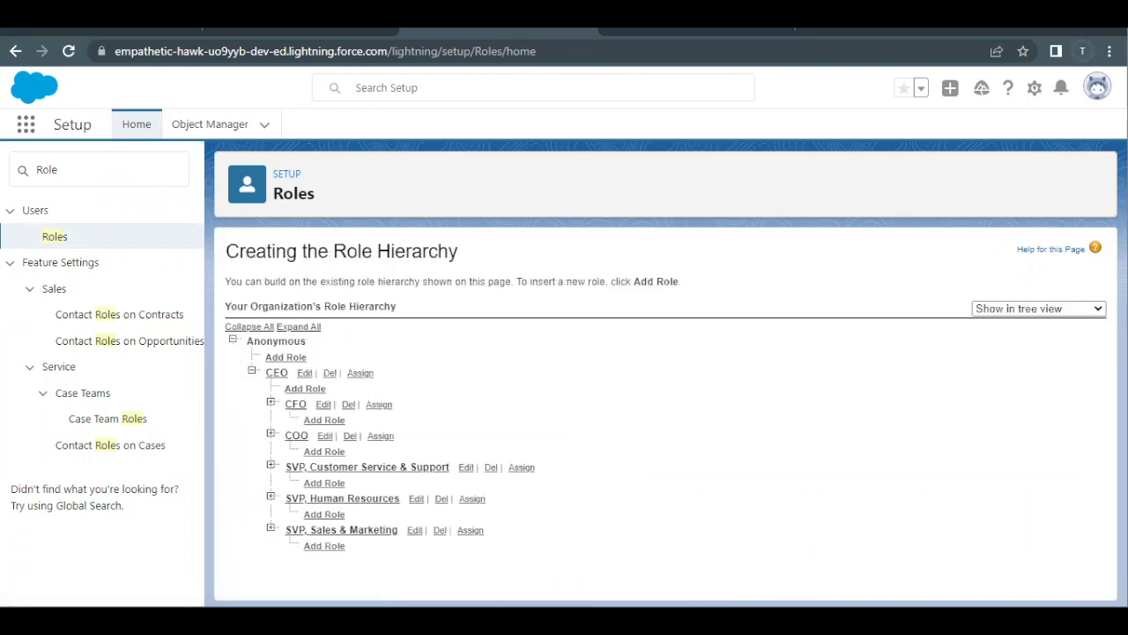
{"action": "left_click", "coordinate": [252, 371]}
{"action": "left_click", "coordinate": [253, 372]}
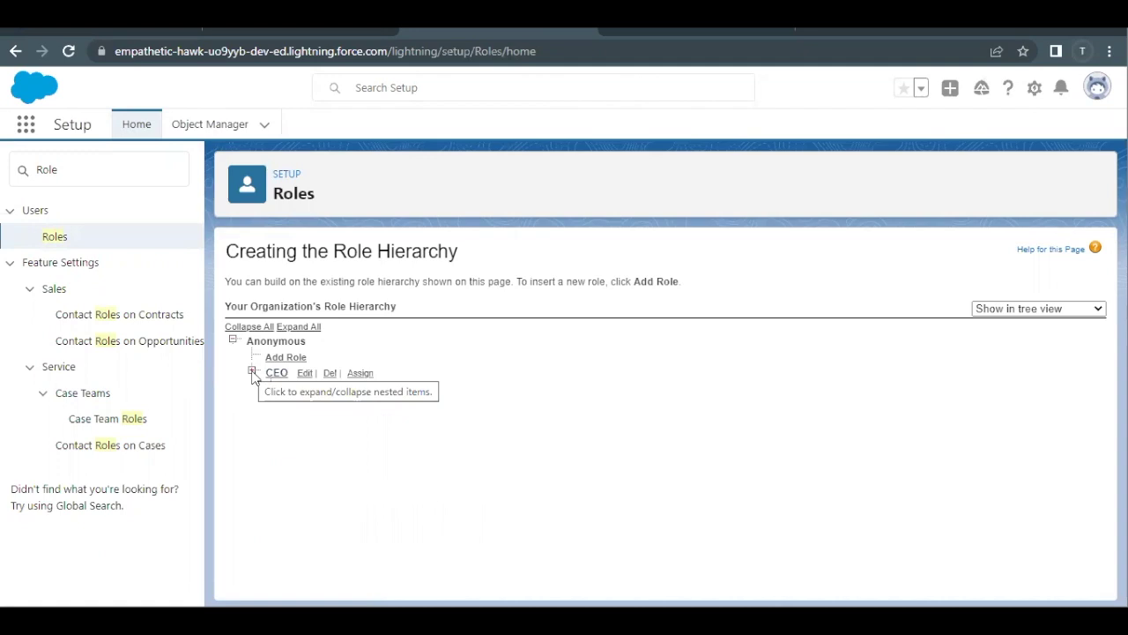
{"action": "left_click", "coordinate": [253, 372]}
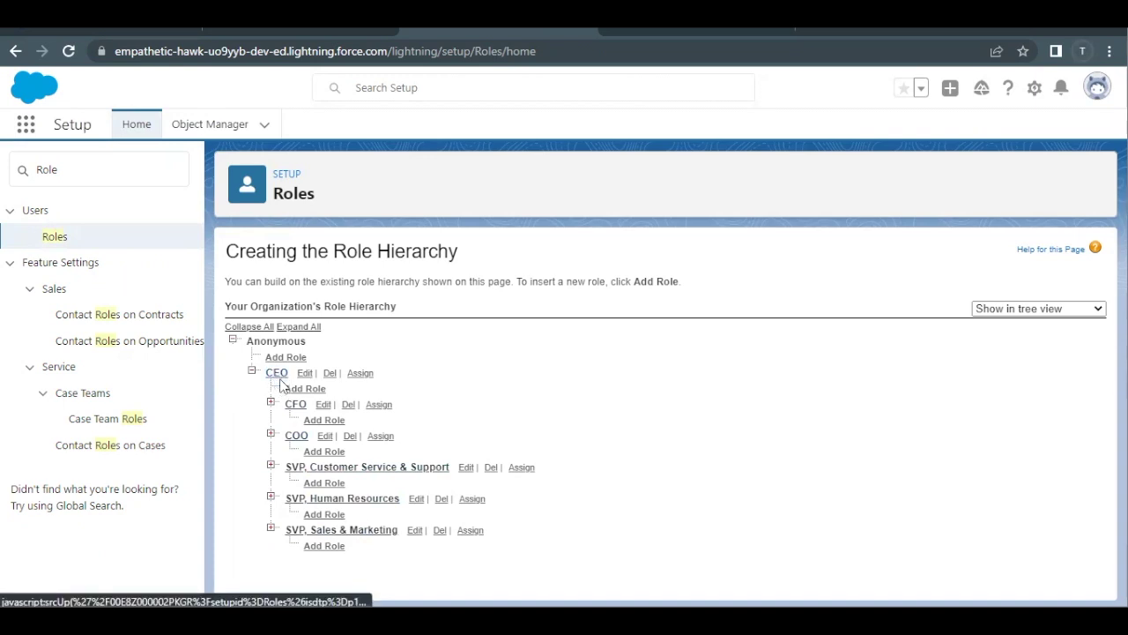
- Copy the label "Chief Sales Officer" from the Trailhead challenge requirements and return to Salesforce Setup
{"action": "left_click", "coordinate": [119, 33]}
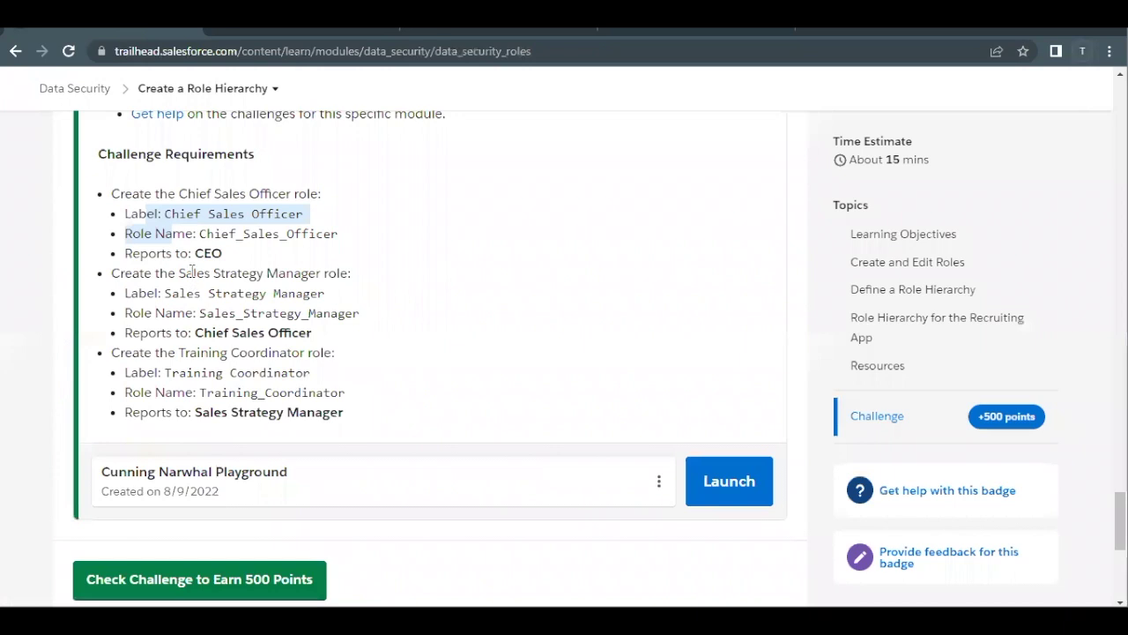
{"action": "left_click", "coordinate": [181, 227]}
{"action": "left_click_drag", "start_coordinate": [165, 216], "coordinate": [315, 225]}
{"action": "key", "text": "ctrl+c"}
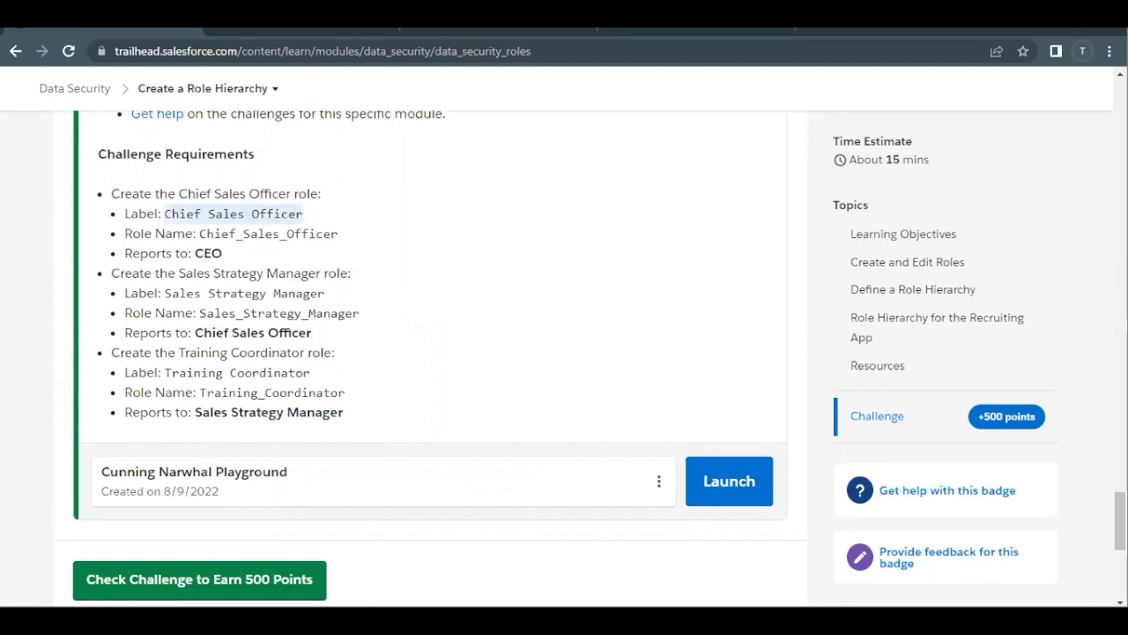
{"action": "left_click", "coordinate": [480, 36]}
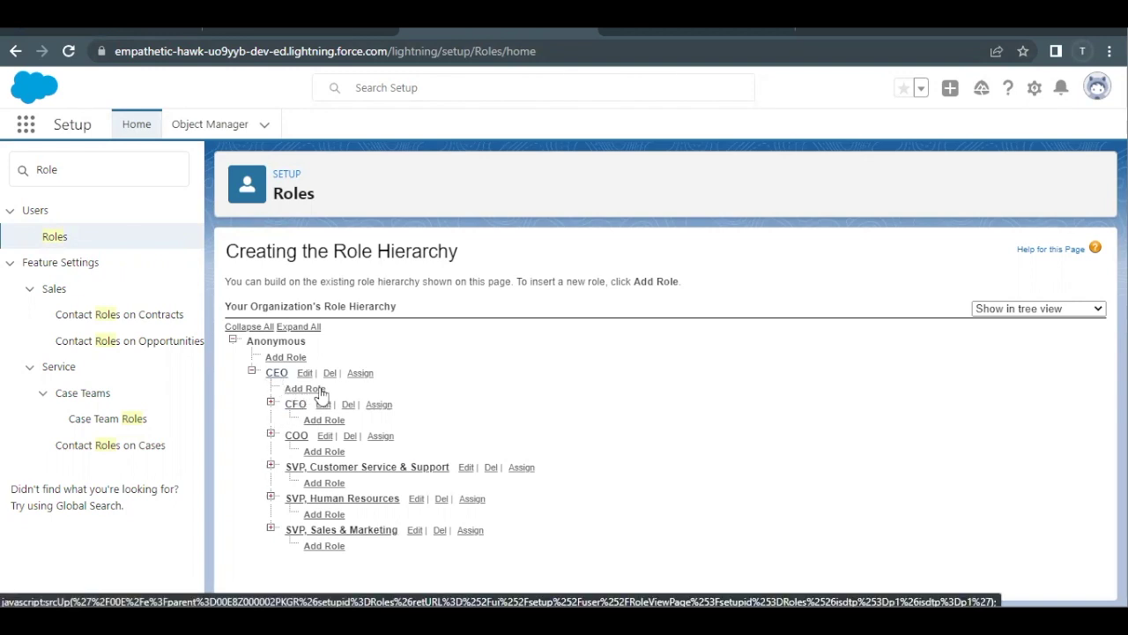
- Add a role under CEO labelled Chief Sales Officer with role name Chief_Sales_Officer, saving it and starting another new role
{"action": "left_click", "coordinate": [252, 372]}
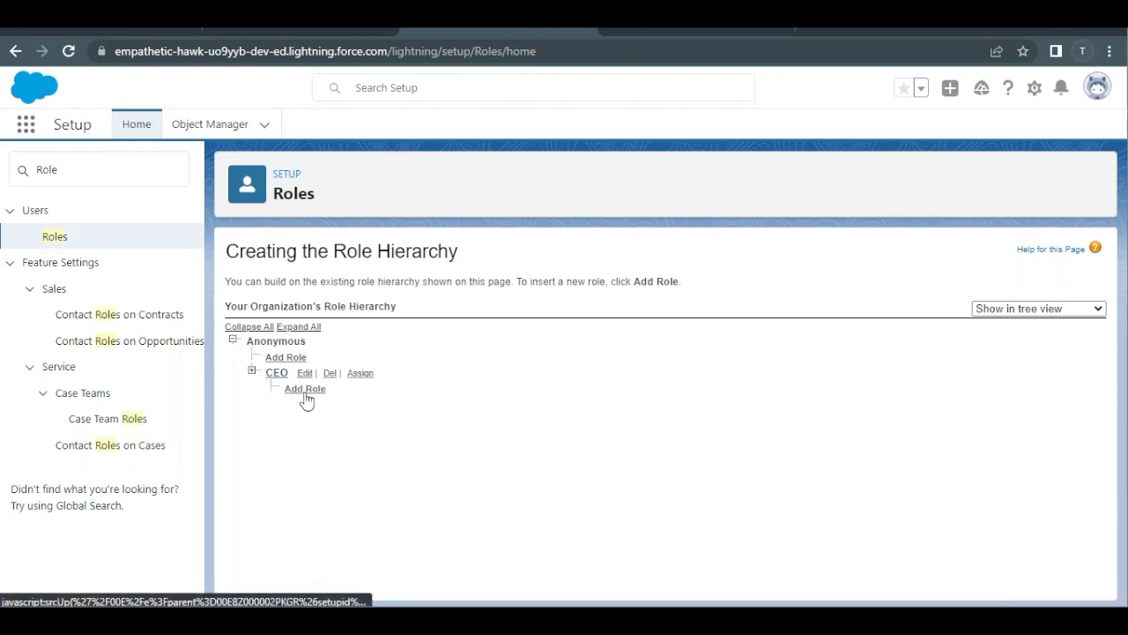
{"action": "left_click", "coordinate": [305, 393]}
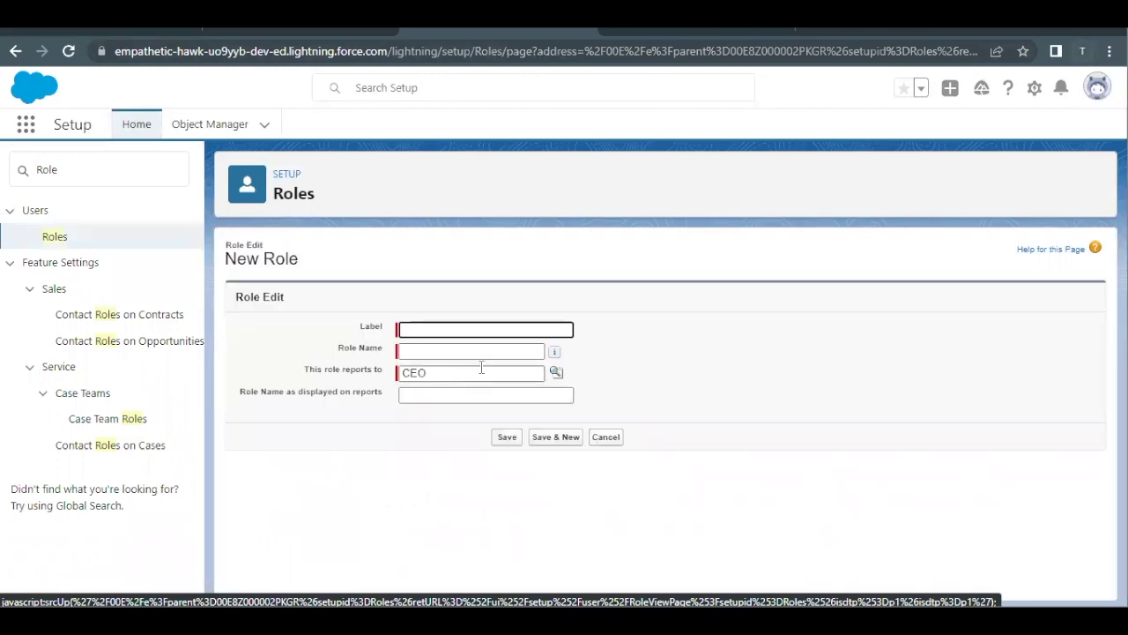
{"action": "key", "text": "ctrl+v"}
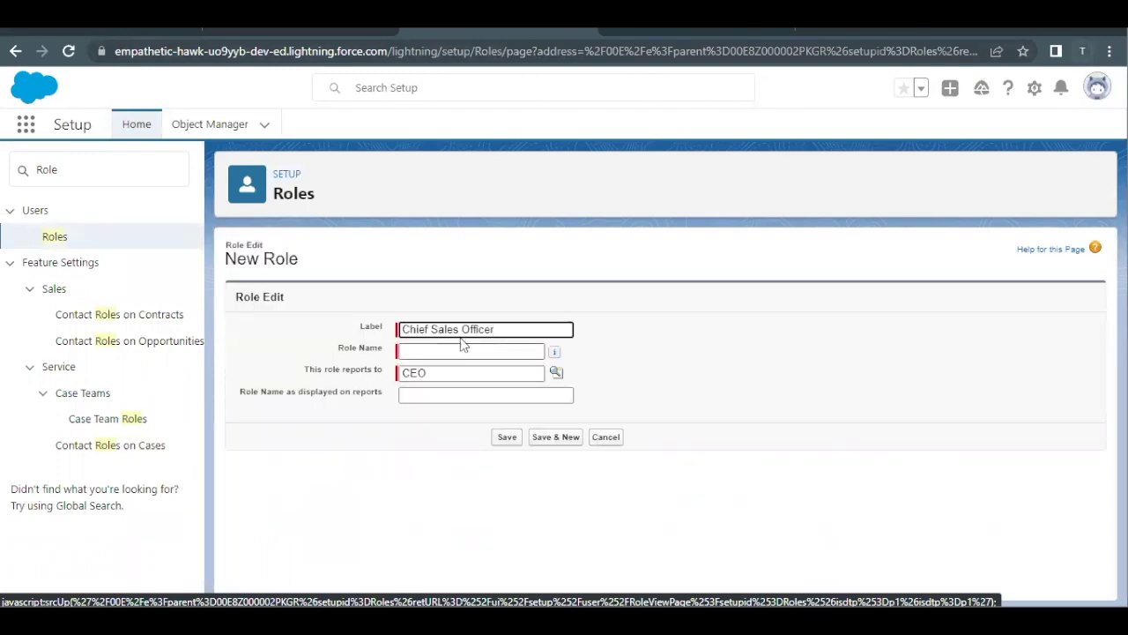
{"action": "left_click", "coordinate": [416, 352]}
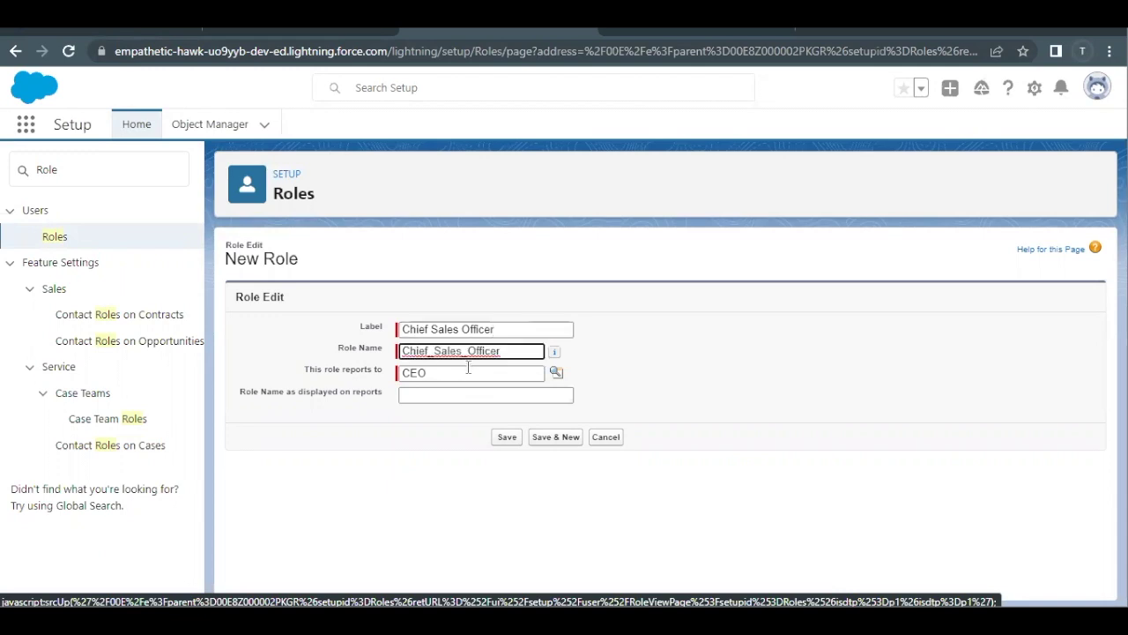
{"action": "left_click_drag", "start_coordinate": [309, 370], "coordinate": [416, 370]}
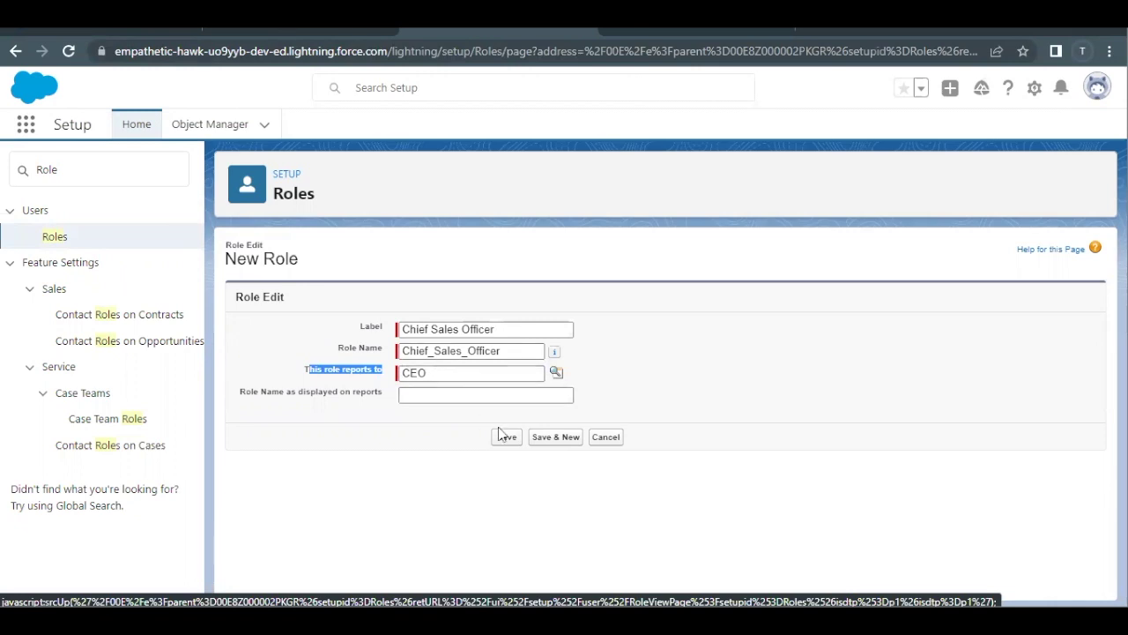
{"action": "left_click", "coordinate": [552, 438]}
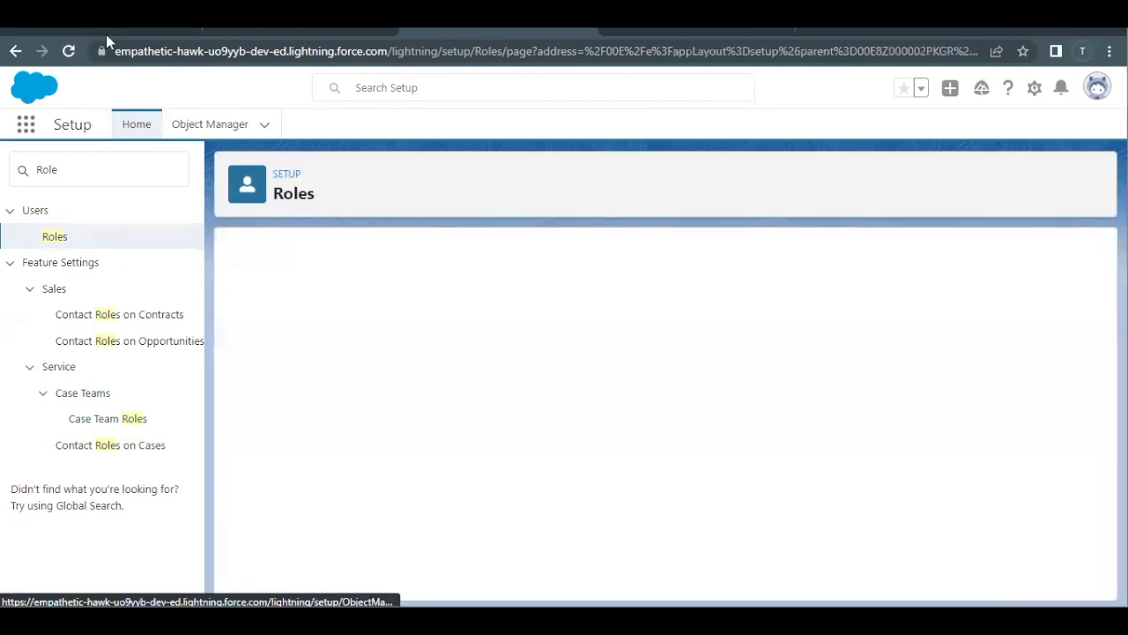
- Copy "Sales Strategy Manager" from the Trailhead challenge into the new role's label and fill the role name as Sales_Strategy_Manager
{"action": "left_click", "coordinate": [78, 29]}
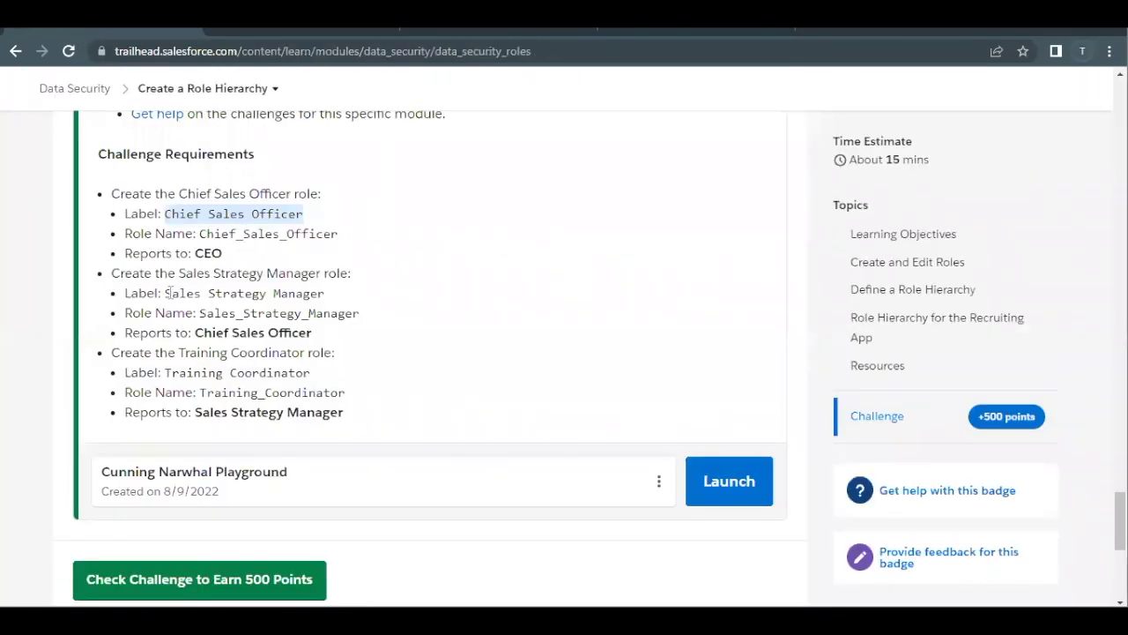
{"action": "left_click_drag", "start_coordinate": [164, 292], "coordinate": [331, 295]}
{"action": "key", "text": "ctrl+c"}
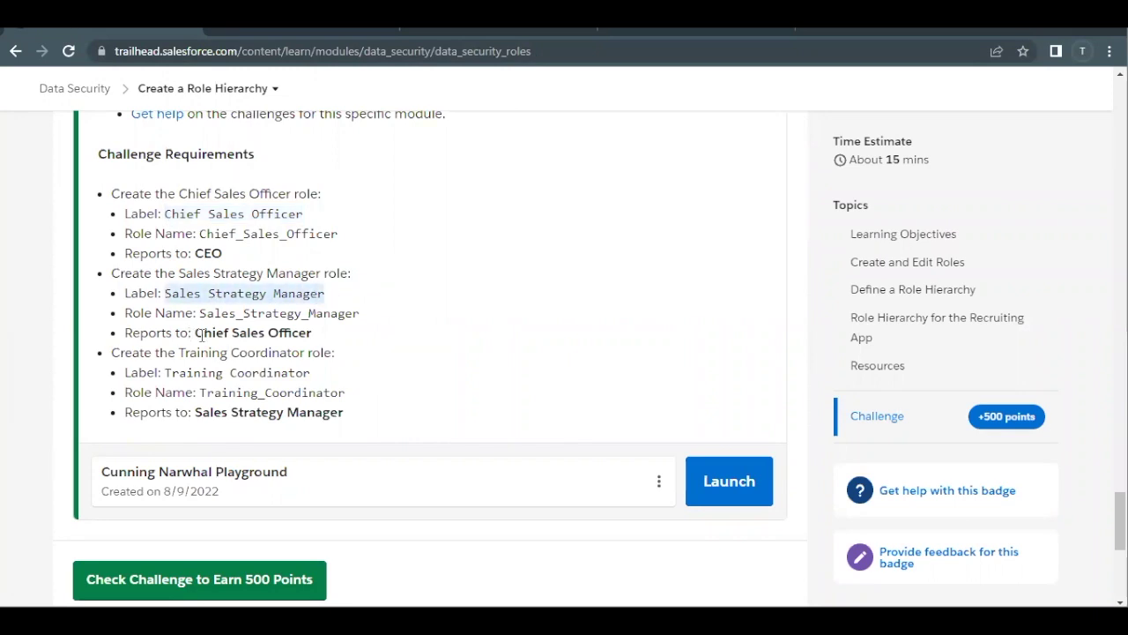
{"action": "left_click", "coordinate": [522, 33]}
{"action": "key", "text": "ctrl+v"}
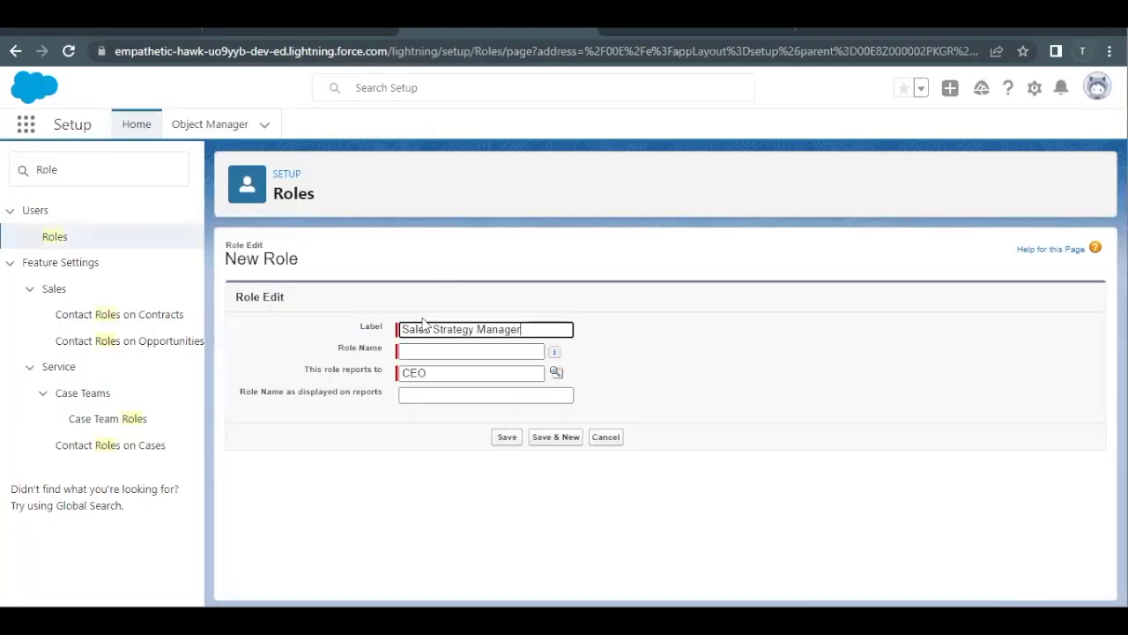
{"action": "left_click", "coordinate": [430, 349]}
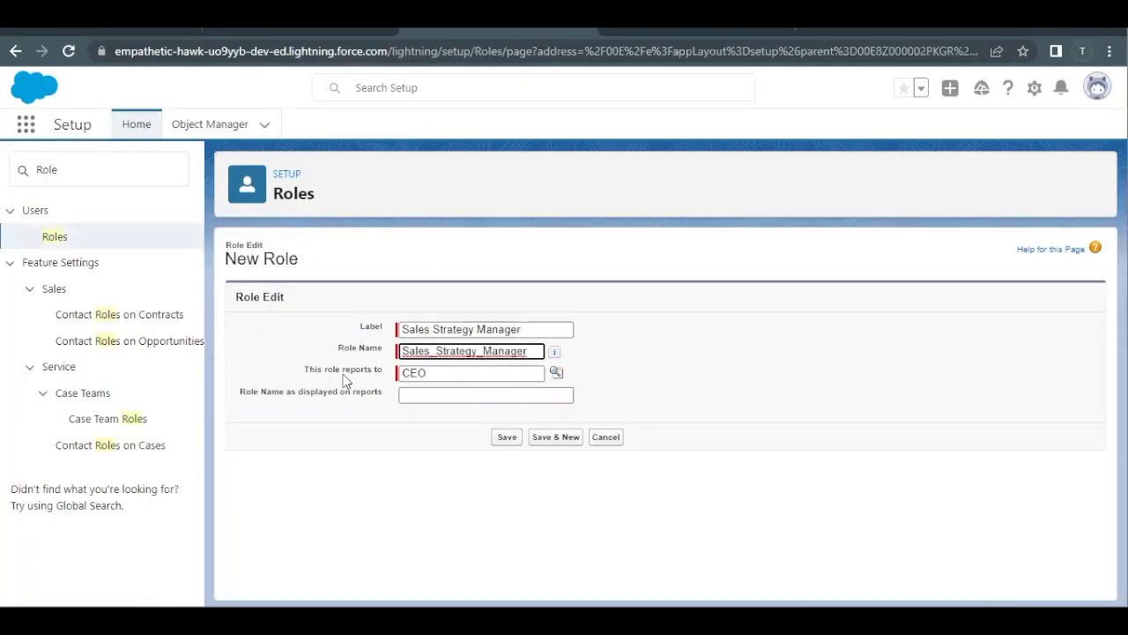
- Make the Sales Strategy Manager role report to Chief Sales Officer and save it
{"action": "left_click_drag", "start_coordinate": [305, 370], "coordinate": [377, 373]}
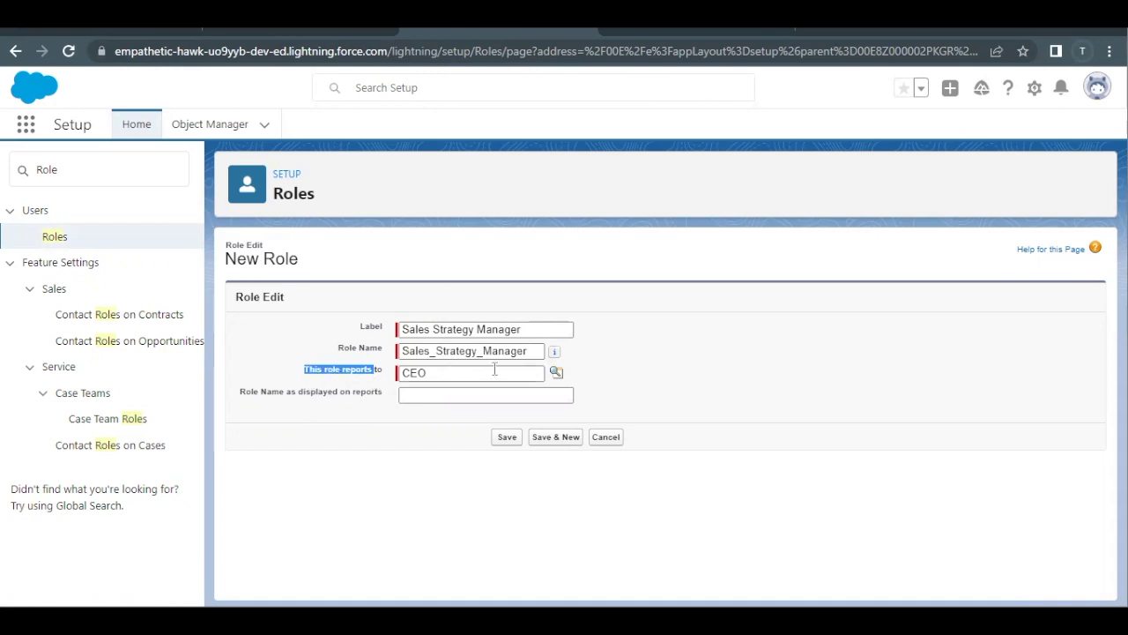
{"action": "left_click", "coordinate": [557, 373]}
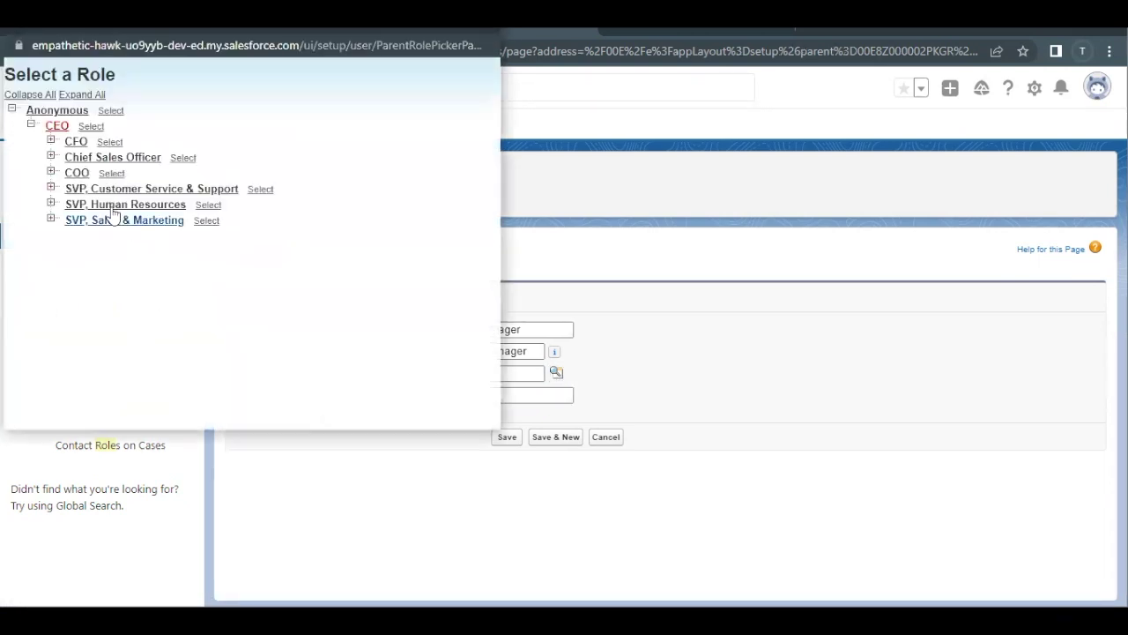
{"action": "left_click", "coordinate": [92, 161]}
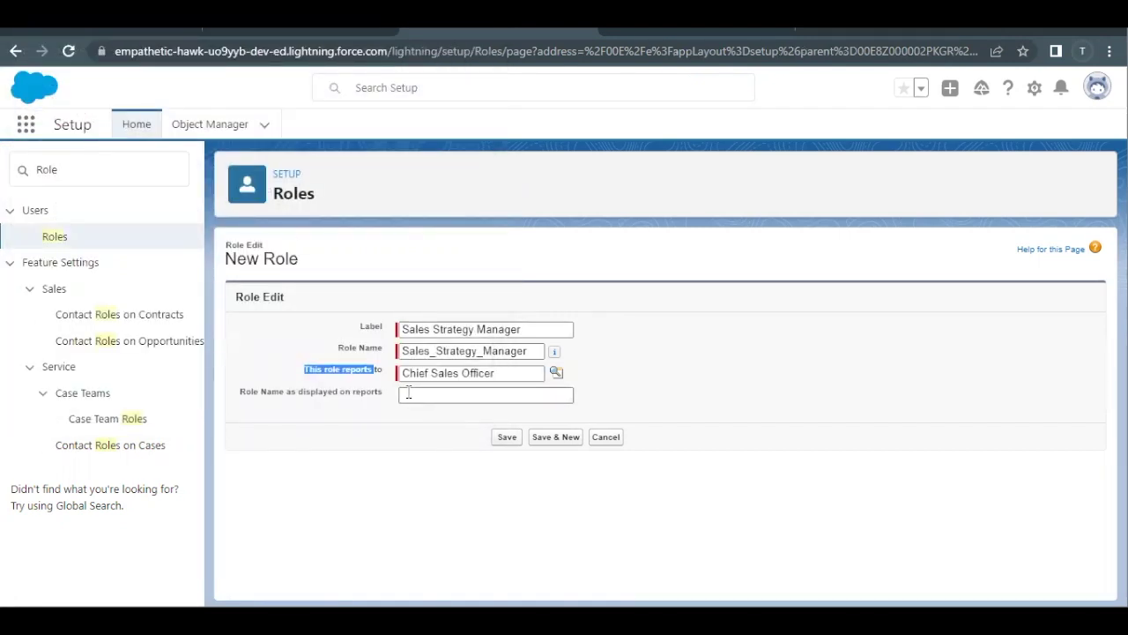
{"action": "left_click", "coordinate": [352, 376]}
{"action": "left_click", "coordinate": [506, 436]}
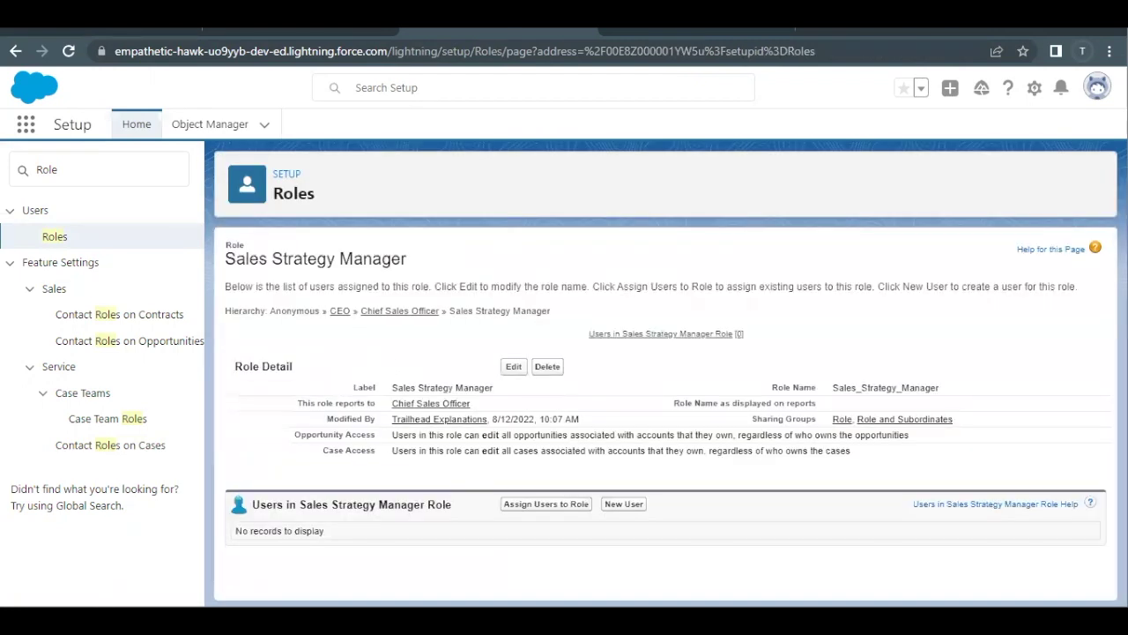
- Copy the label "Training Coordinator" from the Trailhead challenge and reopen the role hierarchy in Salesforce Setup
{"action": "left_click", "coordinate": [96, 23]}
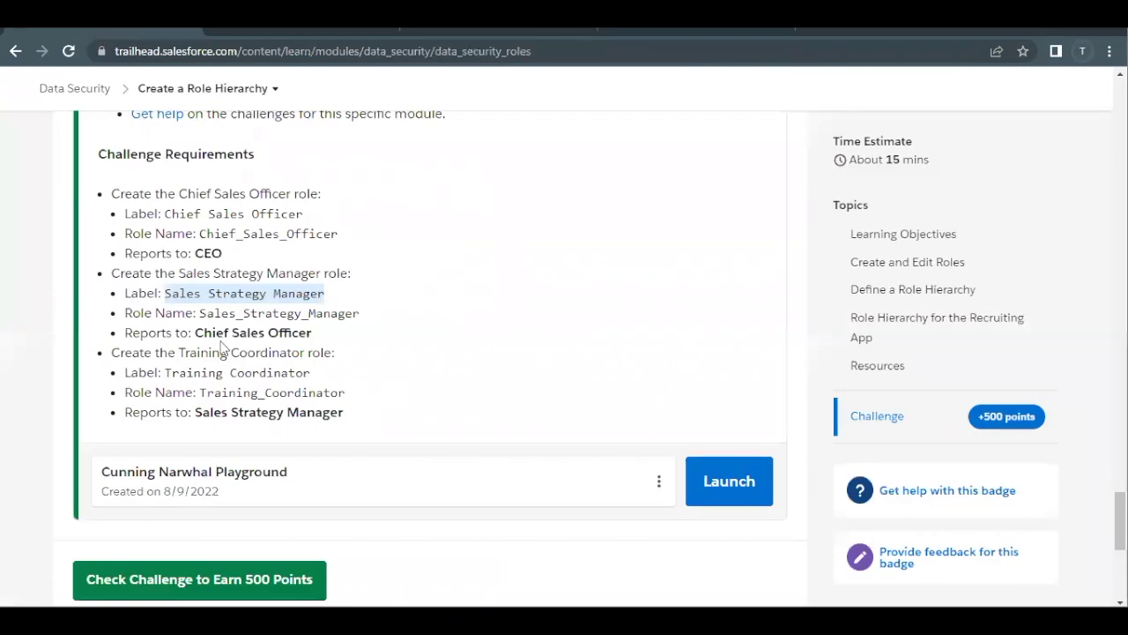
{"action": "left_click_drag", "start_coordinate": [165, 375], "coordinate": [310, 372]}
{"action": "key", "text": "ctrl+c"}
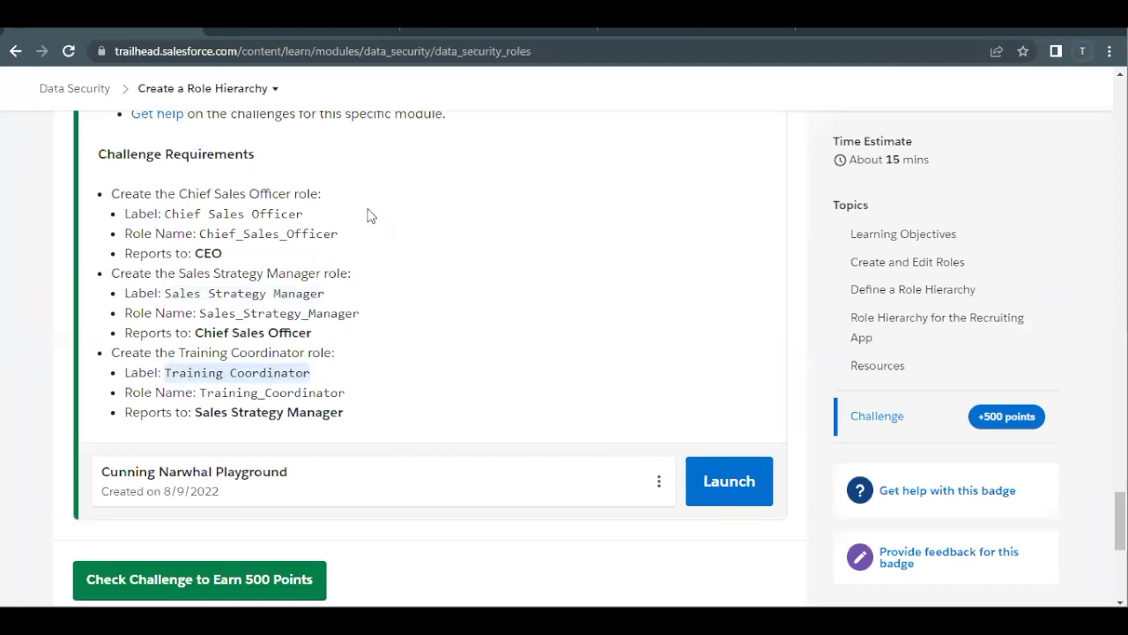
{"action": "left_click", "coordinate": [534, 33]}
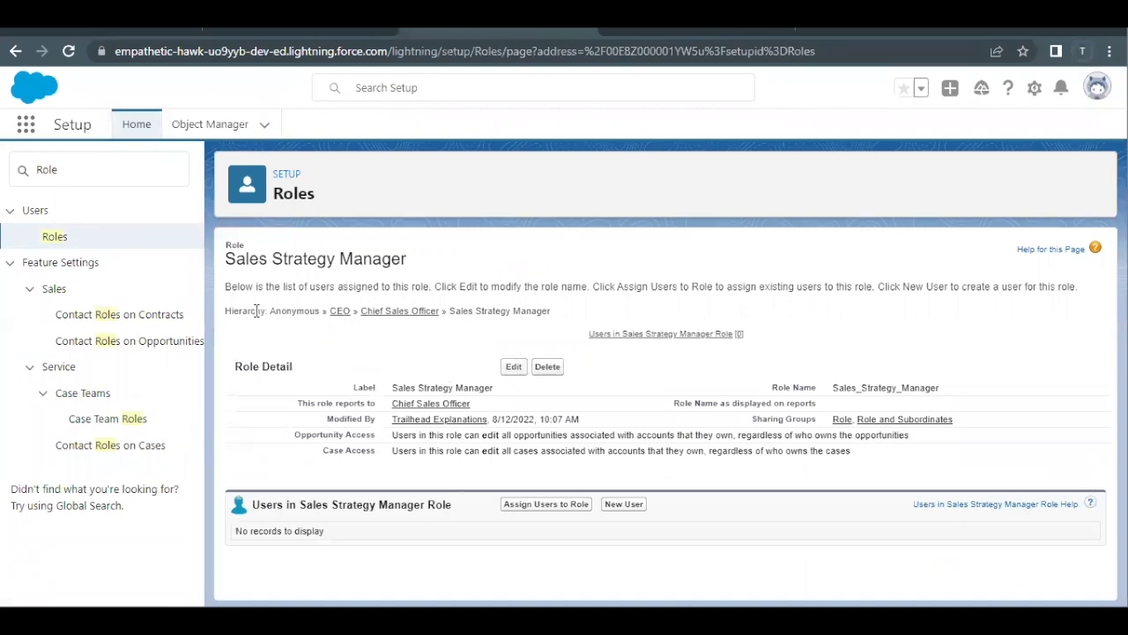
{"action": "left_click", "coordinate": [119, 35]}
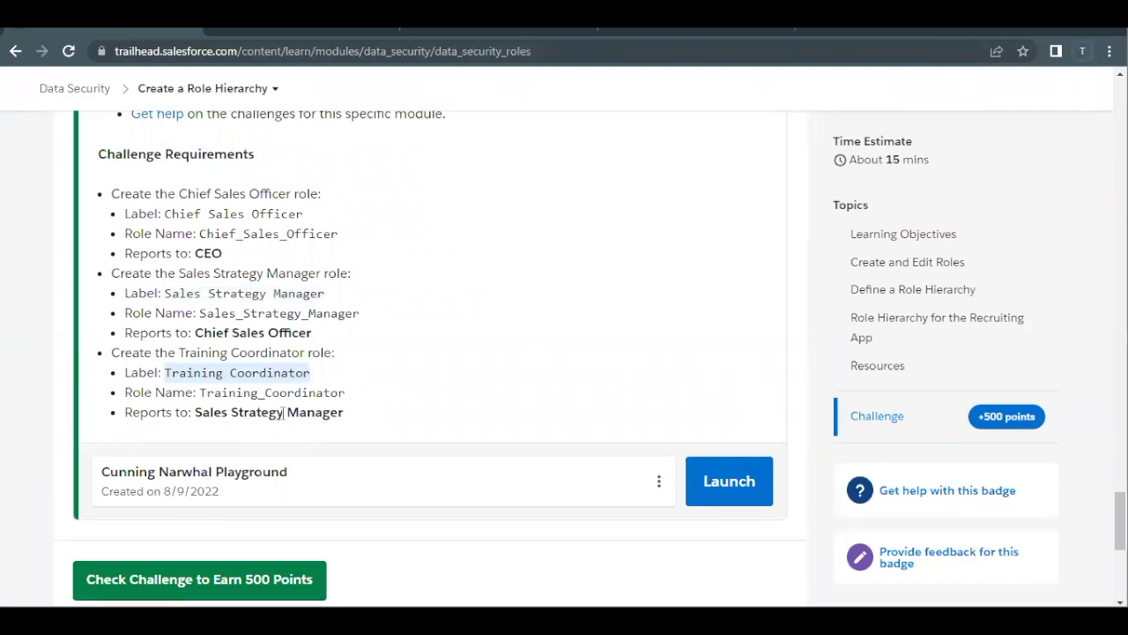
{"action": "left_click", "coordinate": [517, 36]}
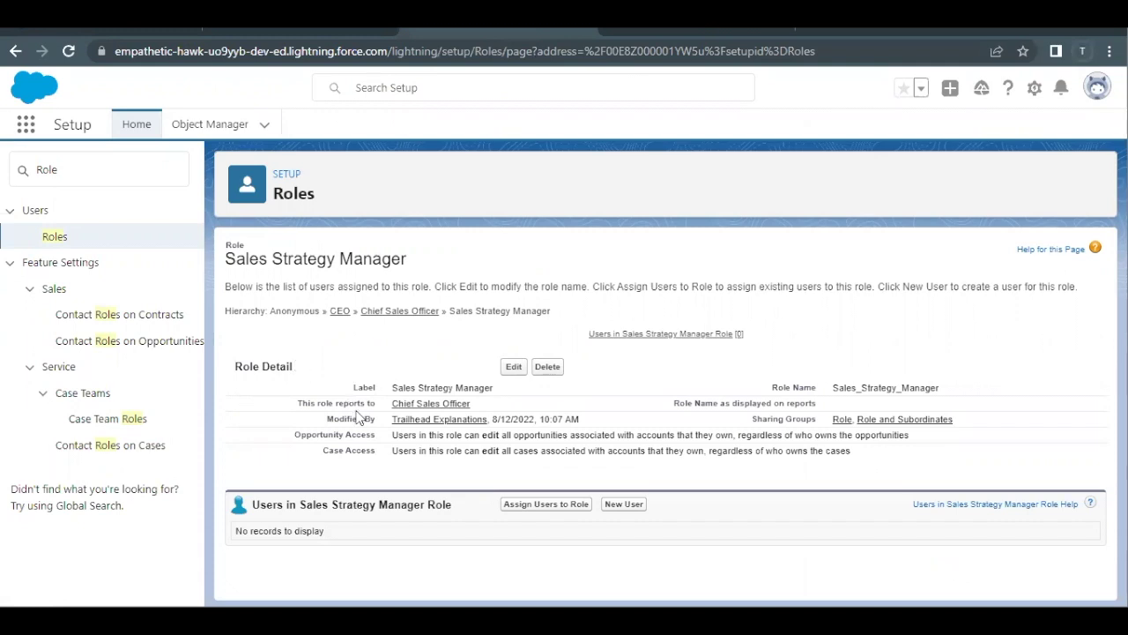
{"action": "left_click", "coordinate": [55, 240]}
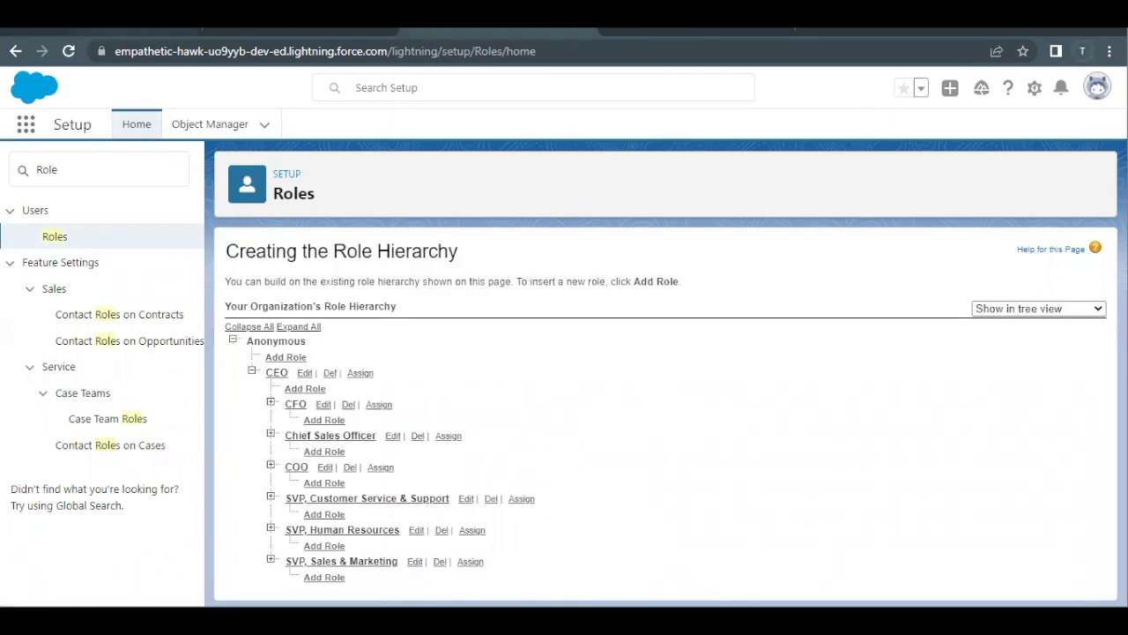
- Review the reporting requirements for the Chief Sales Officer and Sales Strategy Manager roles in the Trailhead challenge
{"action": "left_click", "coordinate": [116, 34]}
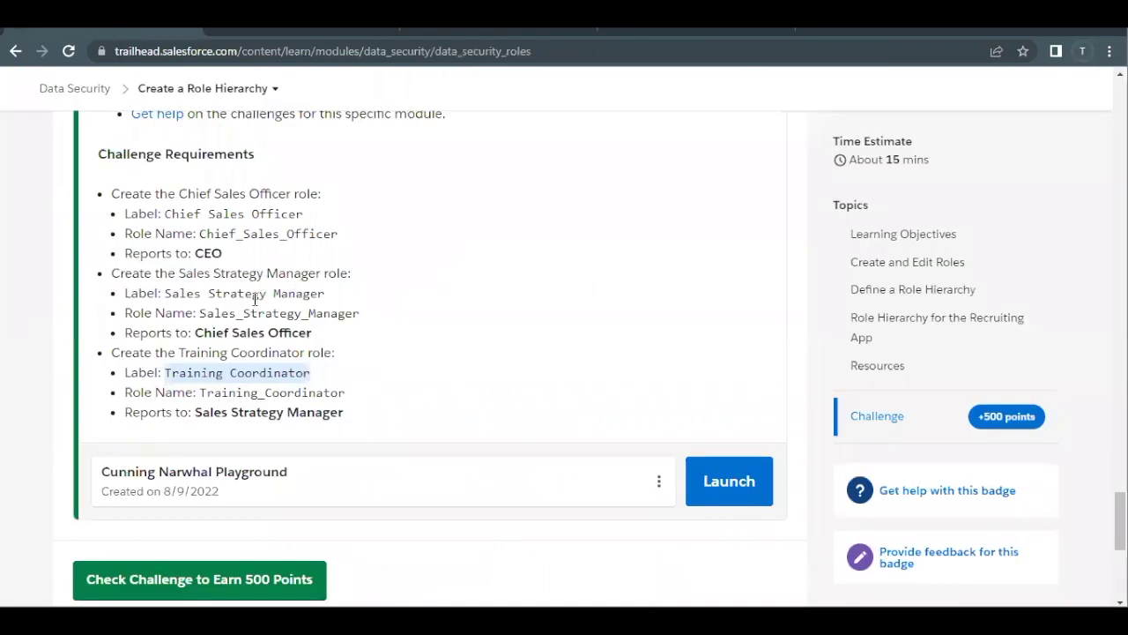
{"action": "left_click_drag", "start_coordinate": [195, 333], "coordinate": [348, 337]}
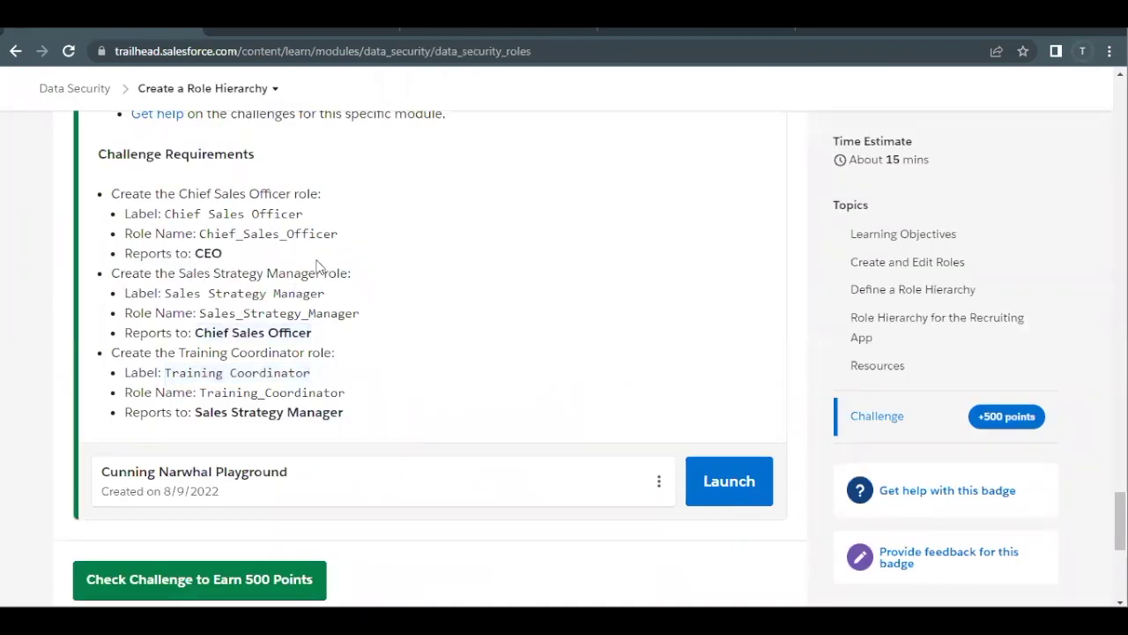
{"action": "left_click_drag", "start_coordinate": [180, 193], "coordinate": [289, 195]}
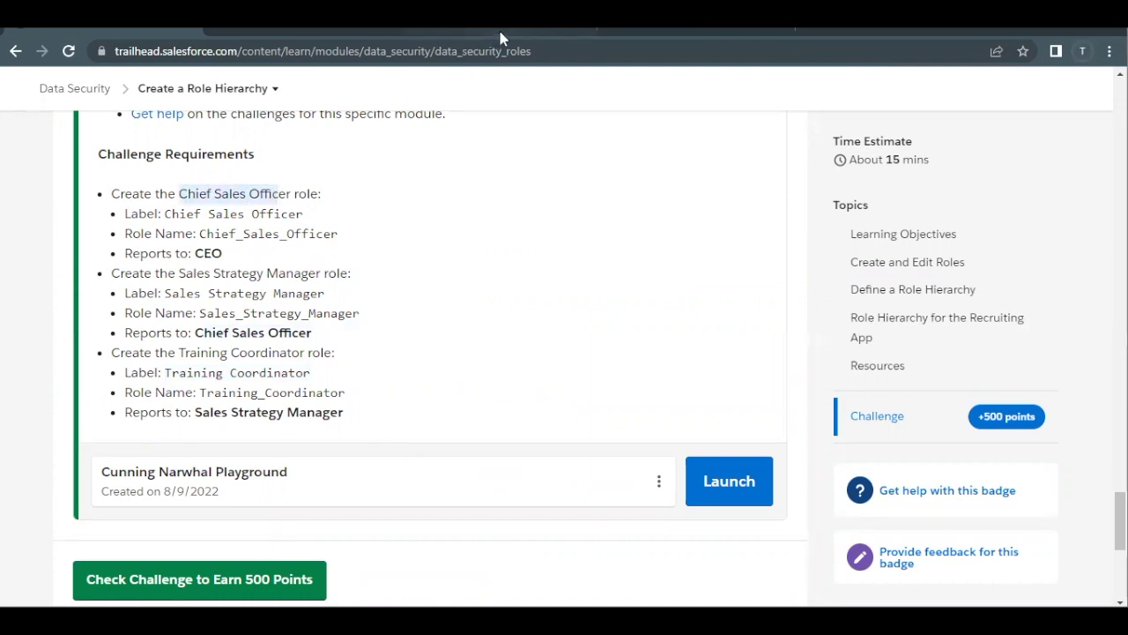
{"action": "left_click_drag", "start_coordinate": [194, 332], "coordinate": [317, 331]}
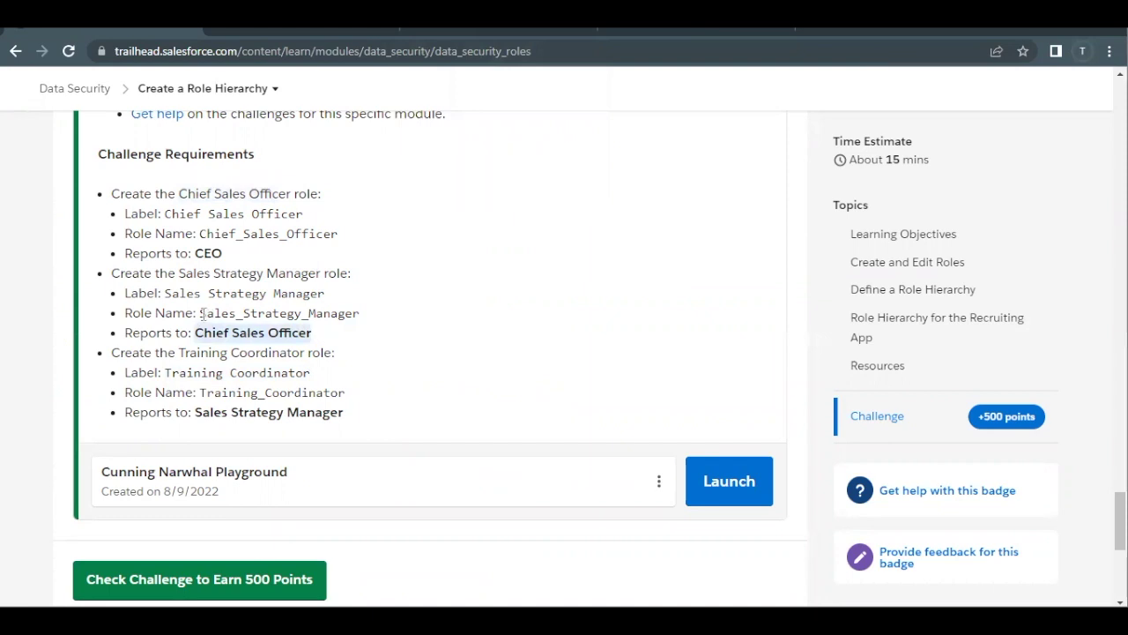
- Switch to Salesforce Setup, expand Chief Sales Officer in the role hierarchy and start a new role under Sales Strategy Manager
{"action": "left_click_drag", "start_coordinate": [202, 316], "coordinate": [361, 312]}
{"action": "left_click", "coordinate": [499, 35]}
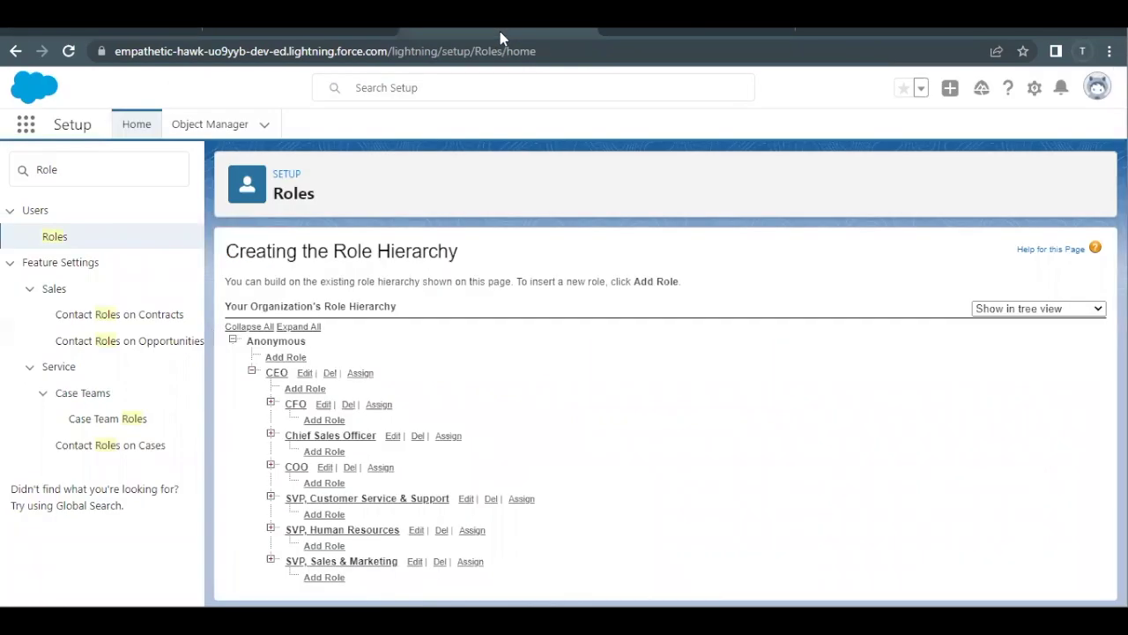
{"action": "left_click_drag", "start_coordinate": [283, 447], "coordinate": [377, 440]}
{"action": "left_click", "coordinate": [384, 453]}
{"action": "left_click", "coordinate": [270, 433]}
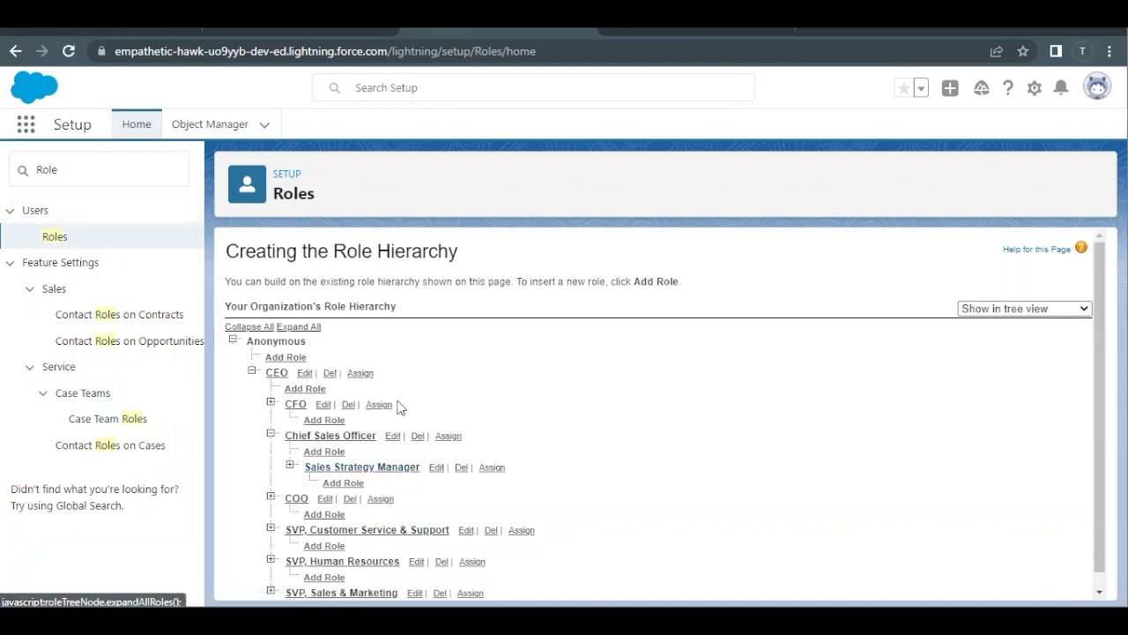
{"action": "left_click", "coordinate": [339, 484]}
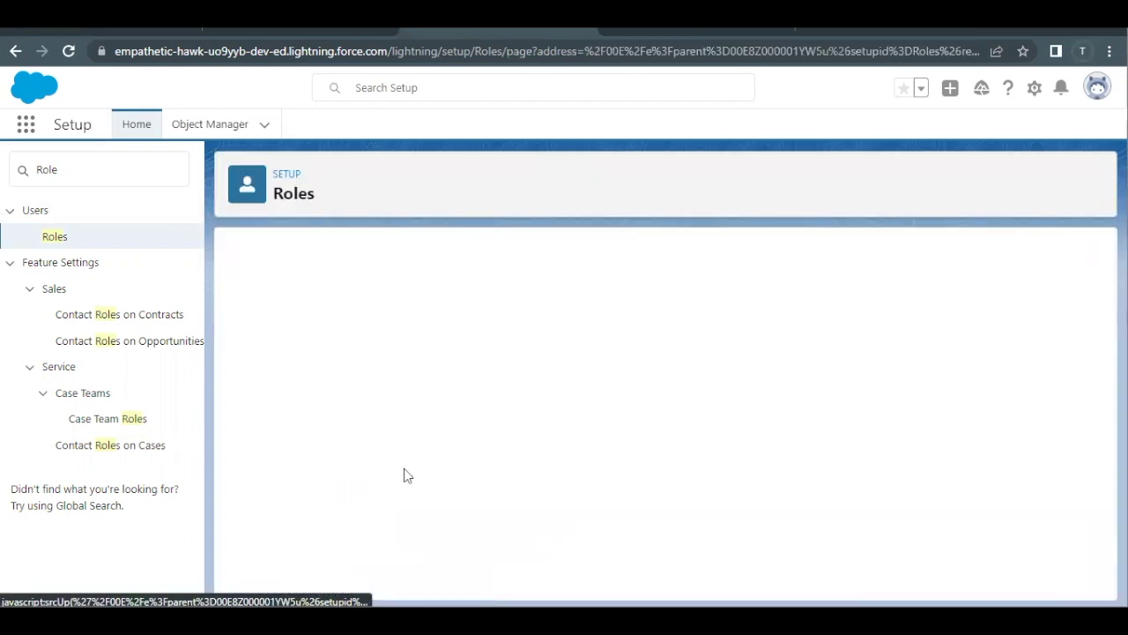
- Paste the label "Training Coordinator", fill the role name as Training_Coordinator, keep Sales Strategy Manager as the reporting role and save
{"action": "key", "text": "ctrl+v"}
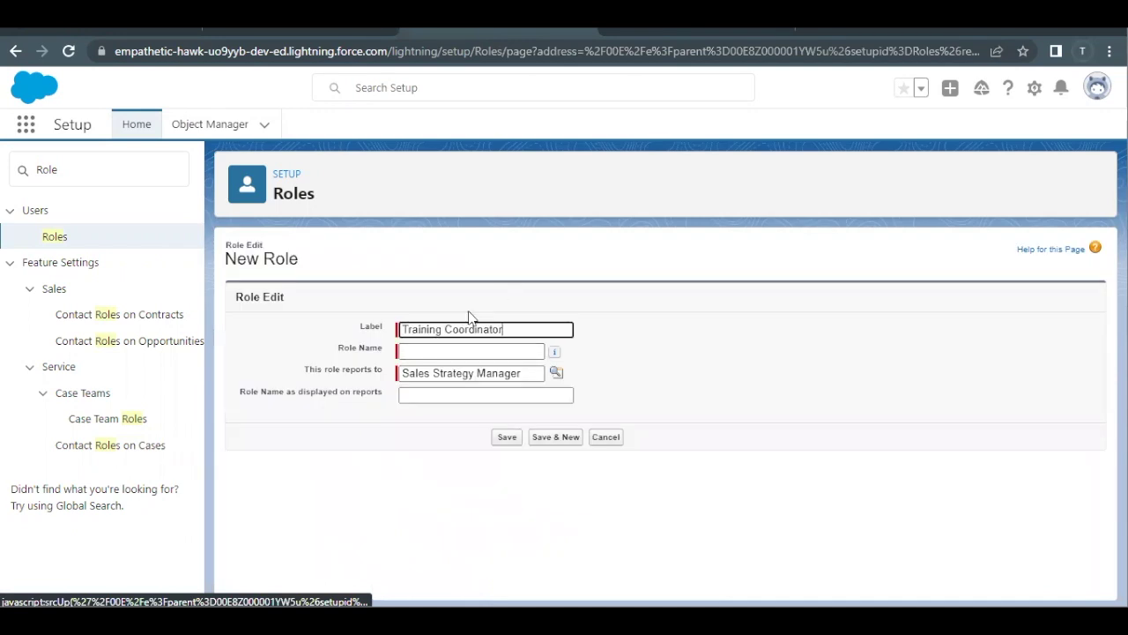
{"action": "left_click", "coordinate": [417, 350]}
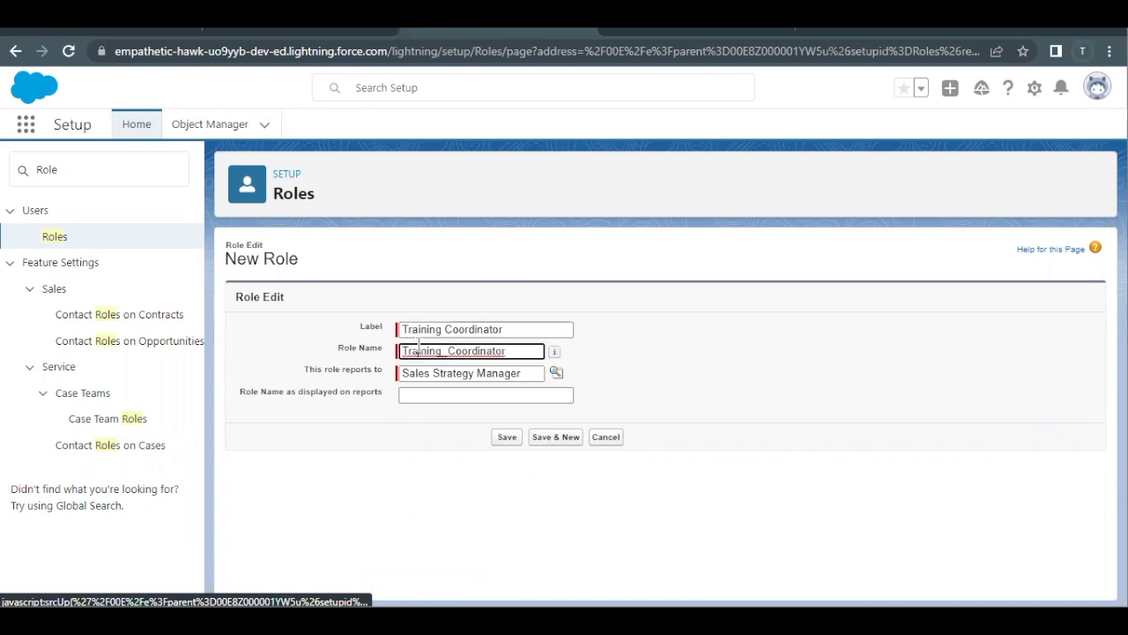
{"action": "left_click_drag", "start_coordinate": [304, 372], "coordinate": [404, 374]}
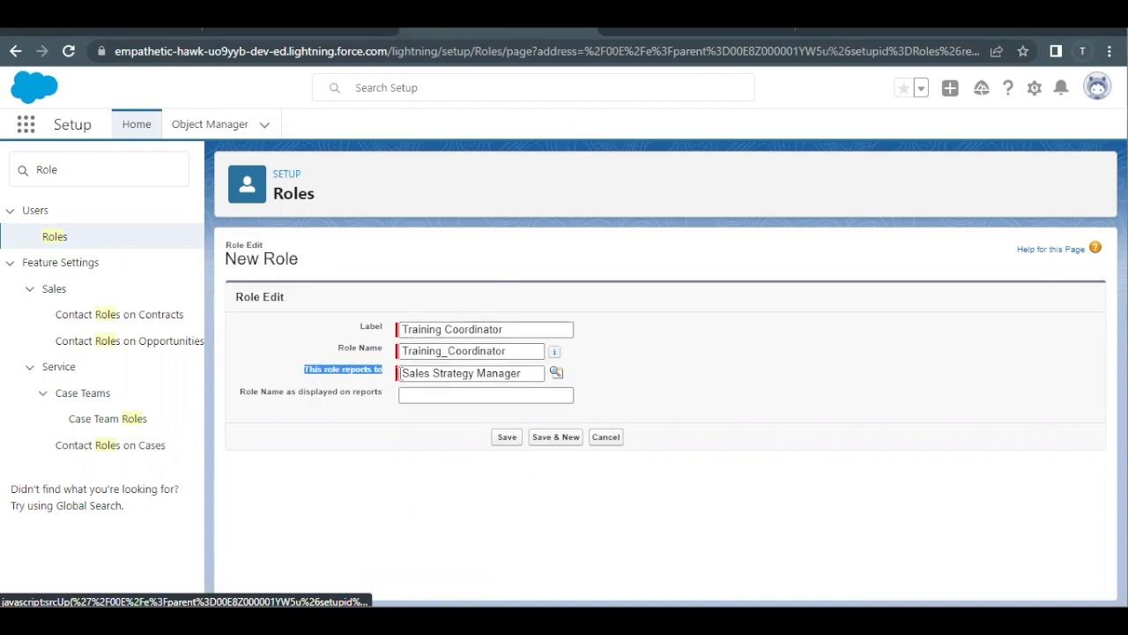
{"action": "left_click", "coordinate": [539, 373]}
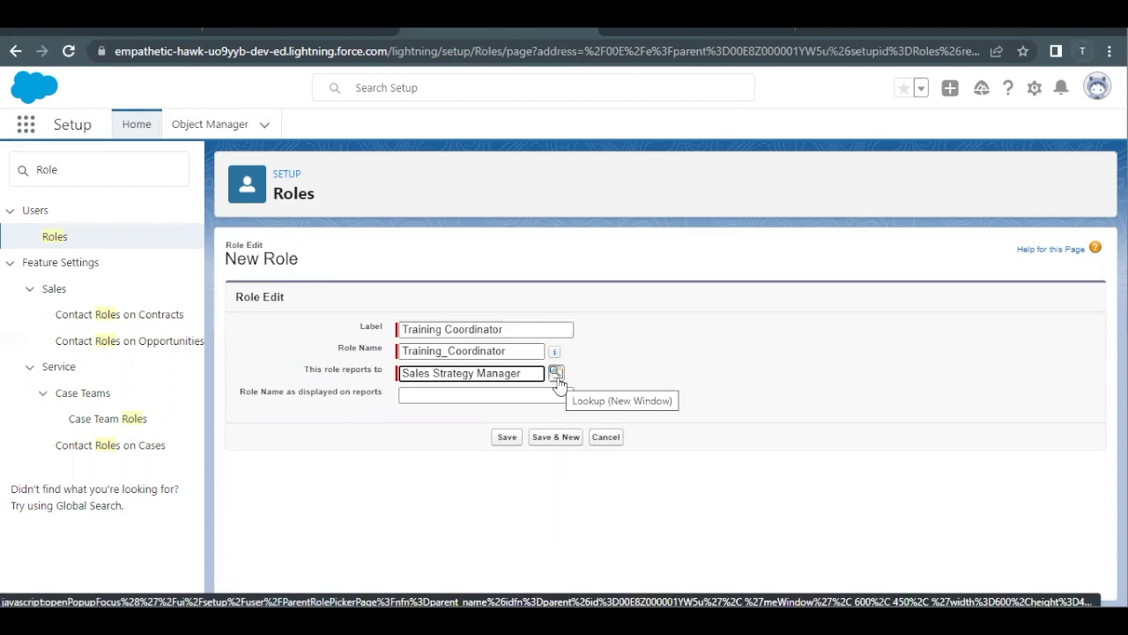
{"action": "left_click", "coordinate": [508, 437]}
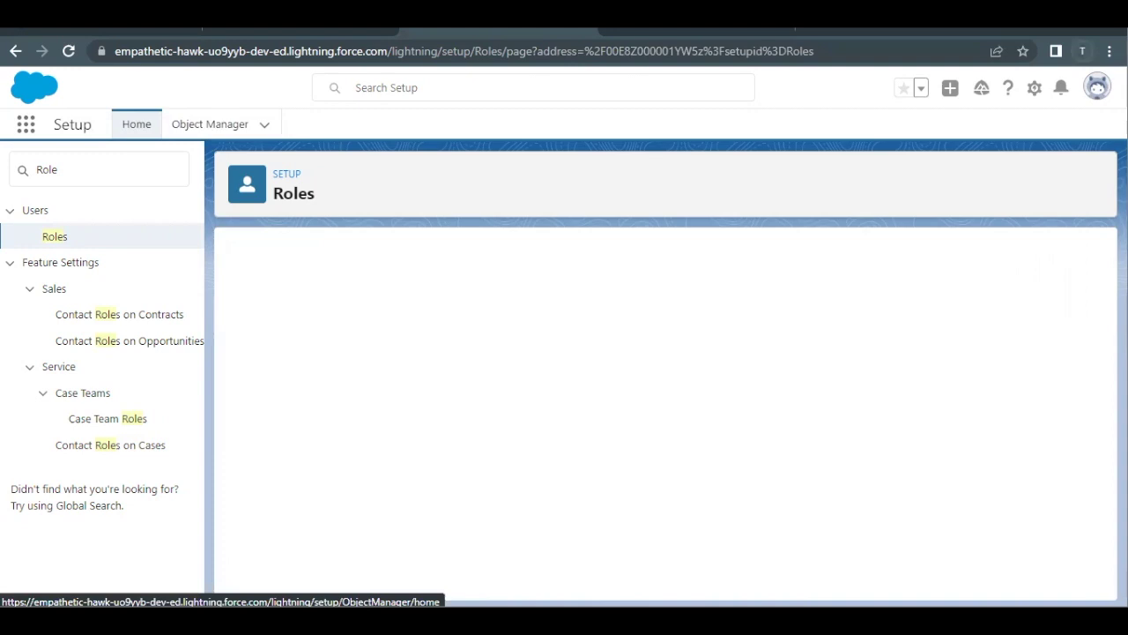
- Reopen the role hierarchy and expand Sales Strategy Manager to check where the Training Coordinator role sits
{"action": "left_click", "coordinate": [104, 34]}
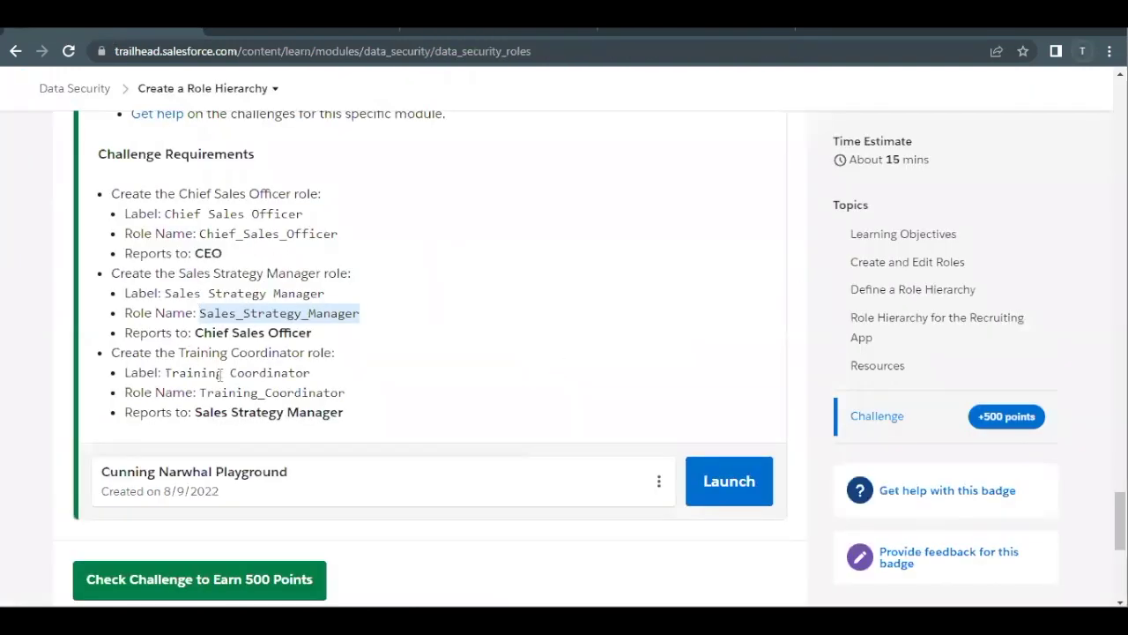
{"action": "left_click", "coordinate": [452, 39]}
{"action": "left_click", "coordinate": [58, 238]}
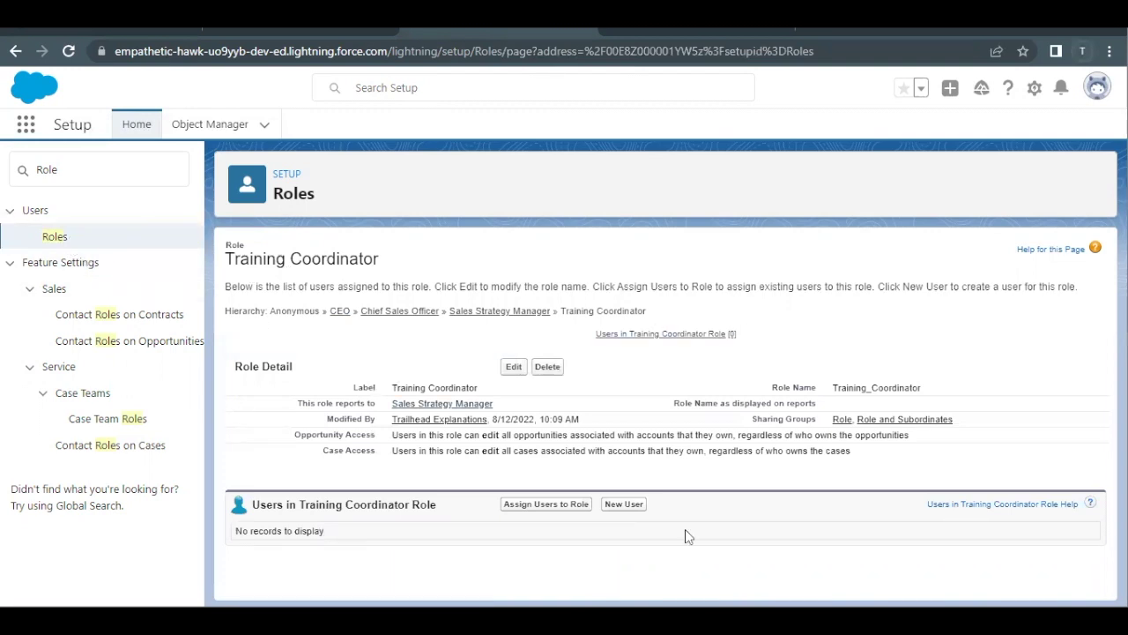
{"action": "left_click", "coordinate": [55, 236]}
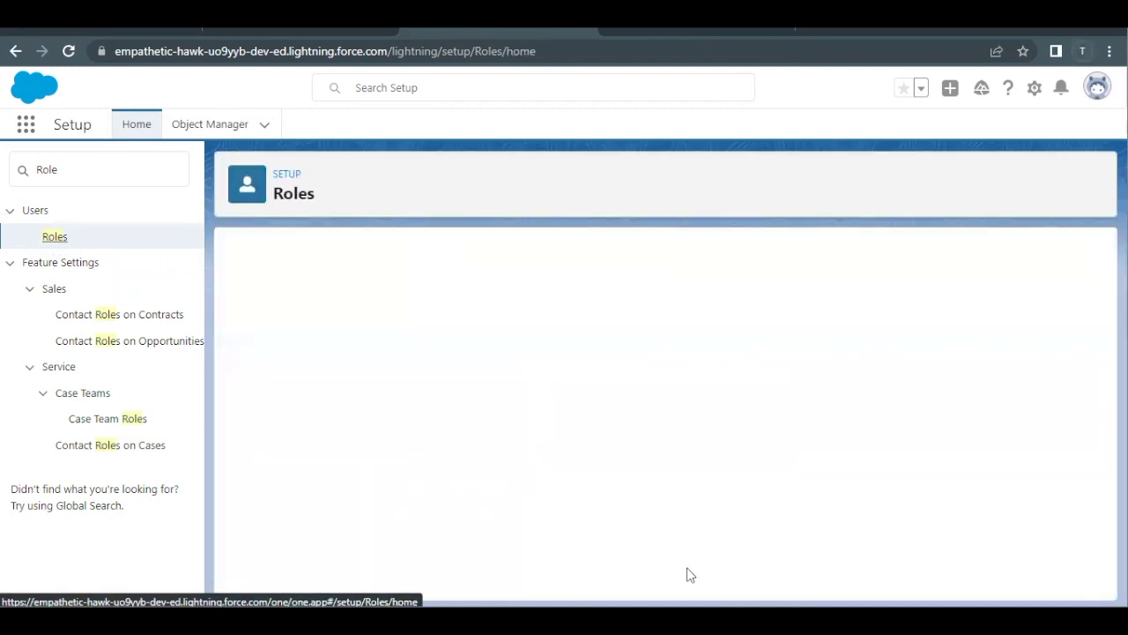
{"action": "left_click", "coordinate": [658, 577]}
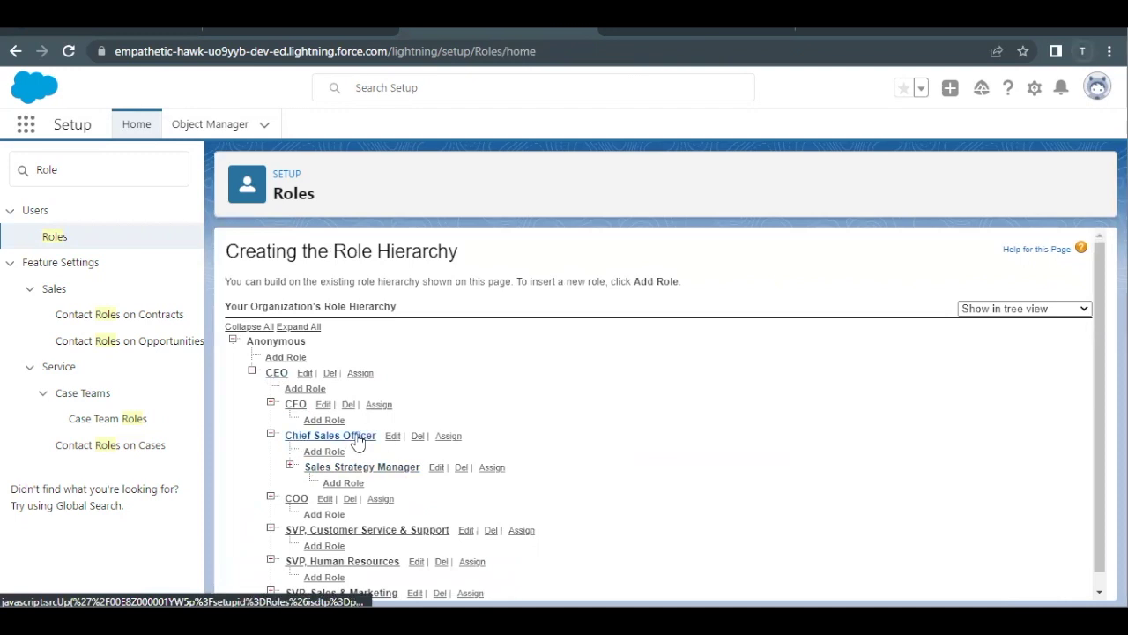
{"action": "left_click", "coordinate": [290, 466]}
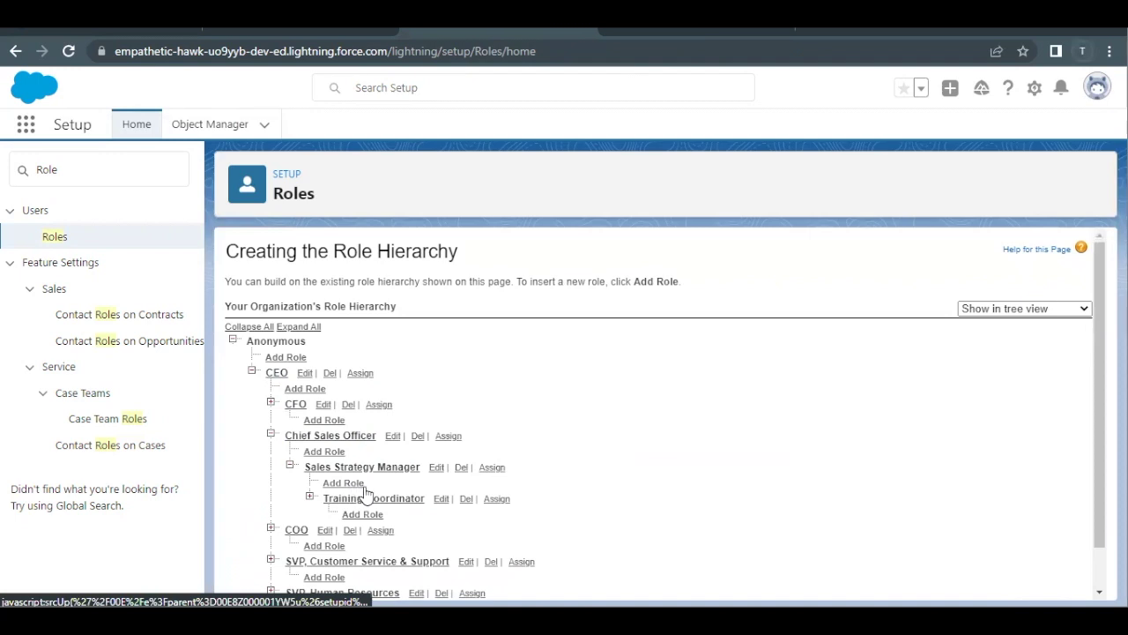
{"action": "scroll", "coordinate": [366, 492], "scroll_direction": "down", "scroll_amount": 1}
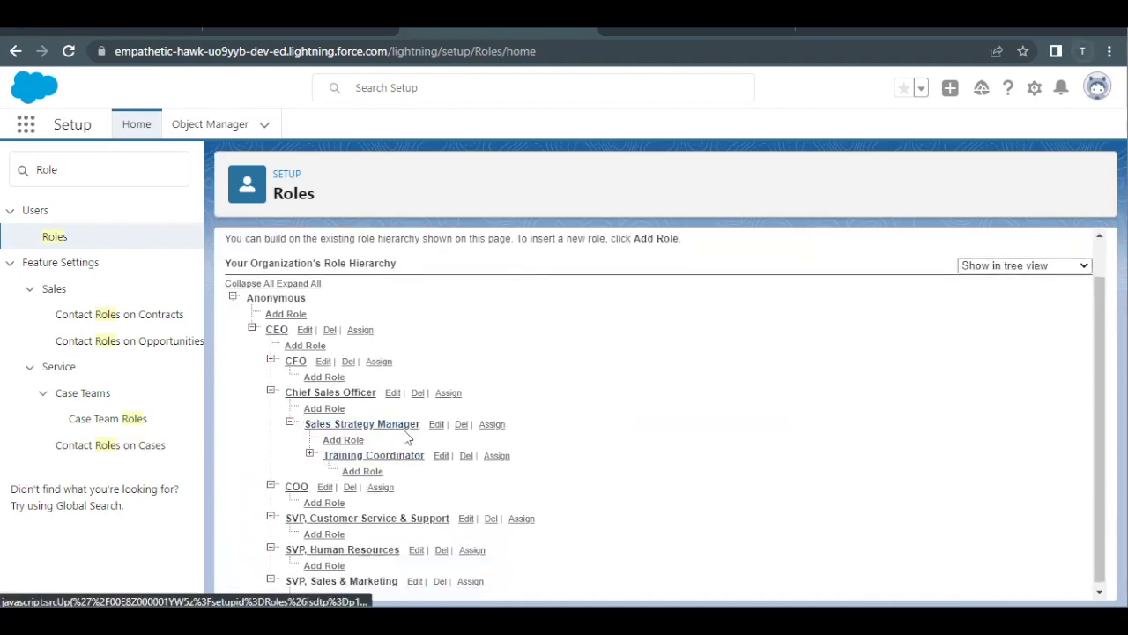
- Return to the Trailhead role hierarchy challenge and submit it for checking to earn the 500 points
{"action": "left_click", "coordinate": [122, 29]}
{"action": "scroll", "coordinate": [271, 401], "scroll_direction": "down", "scroll_amount": 1}
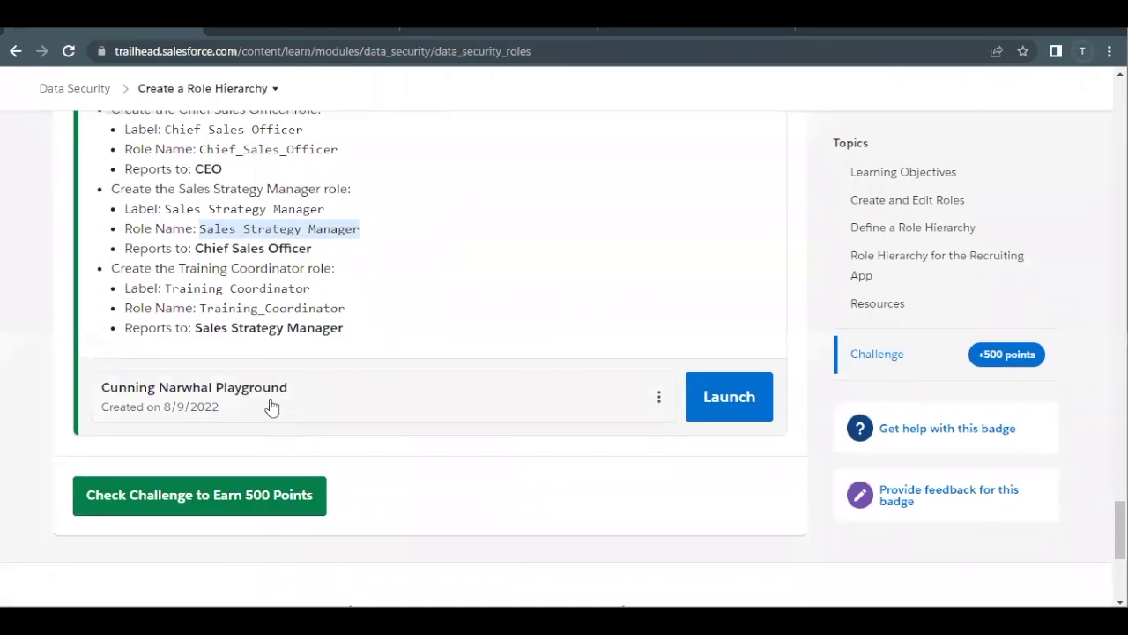
{"action": "left_click", "coordinate": [225, 486]}
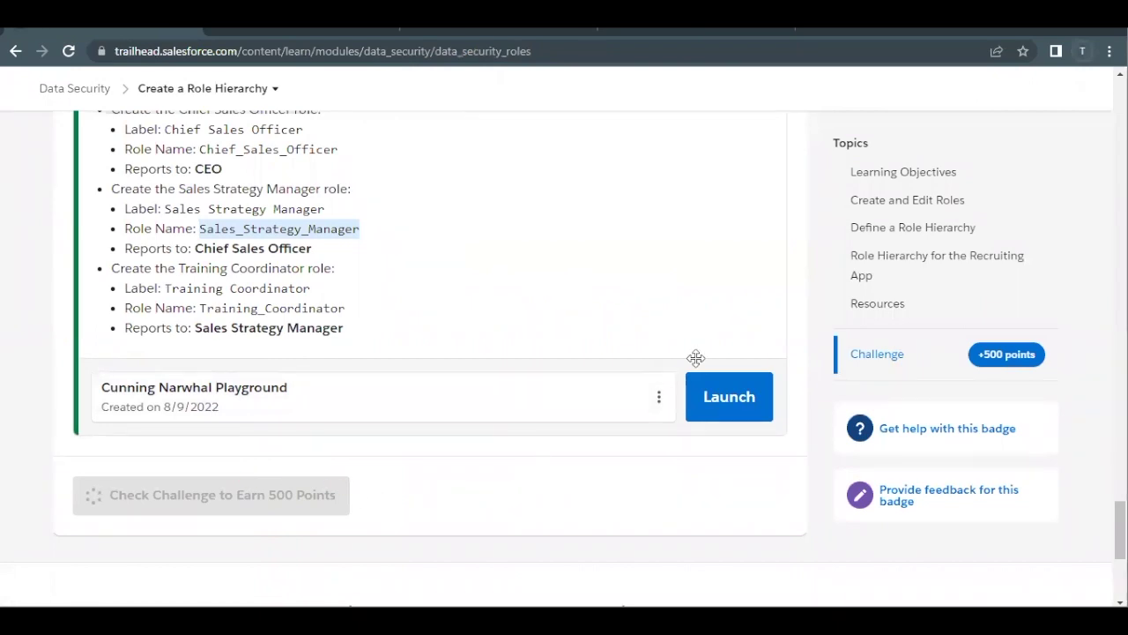
{"action": "left_click", "coordinate": [518, 480]}
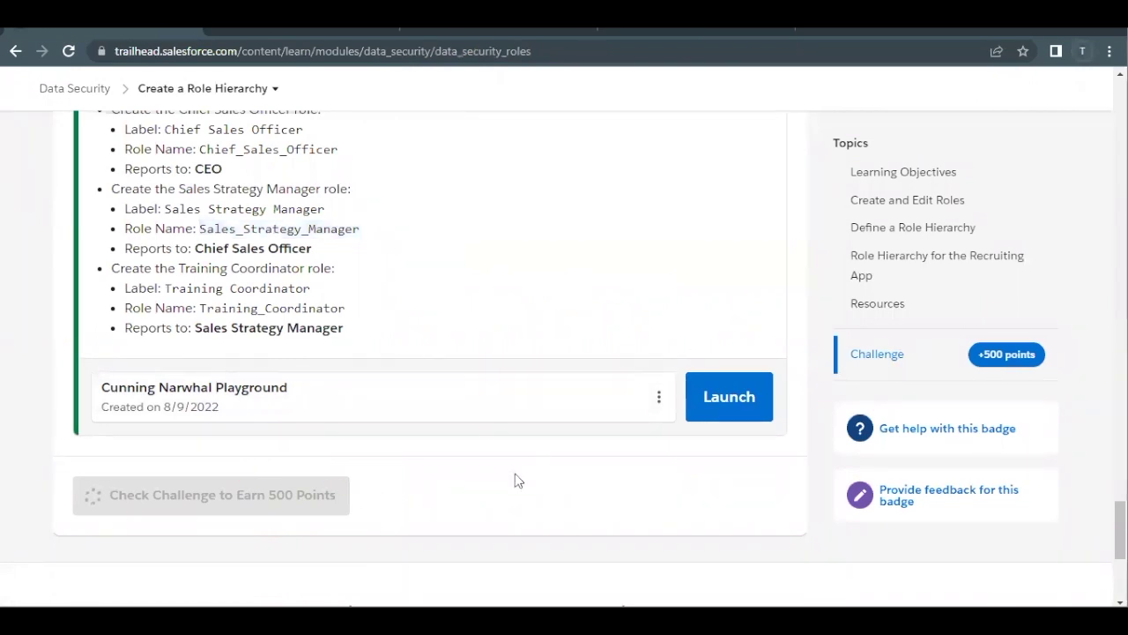